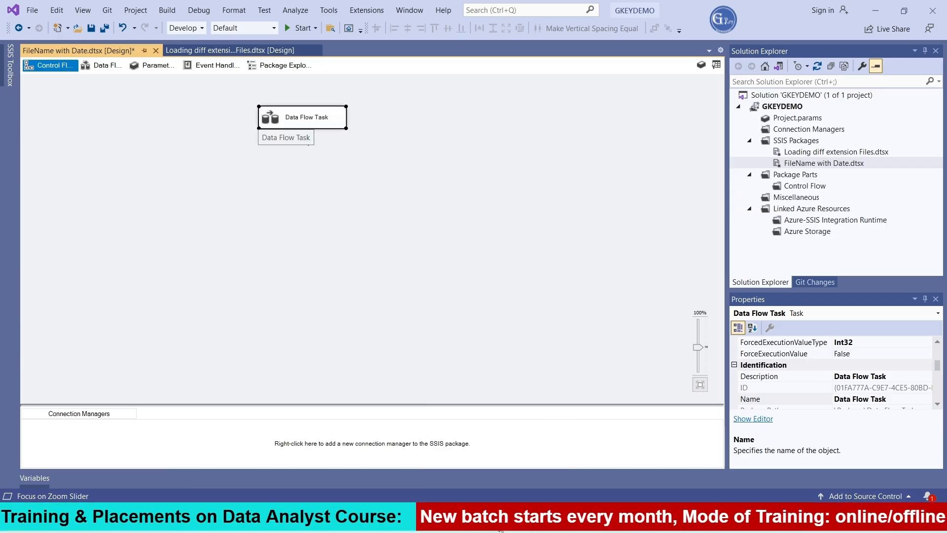
Step: Switch to SQL Server Management Studio and review the "Select * from EMP" query and its result rows
{"action": "left_click", "coordinate": [519, 519]}
{"action": "key", "text": "shift+Home"}
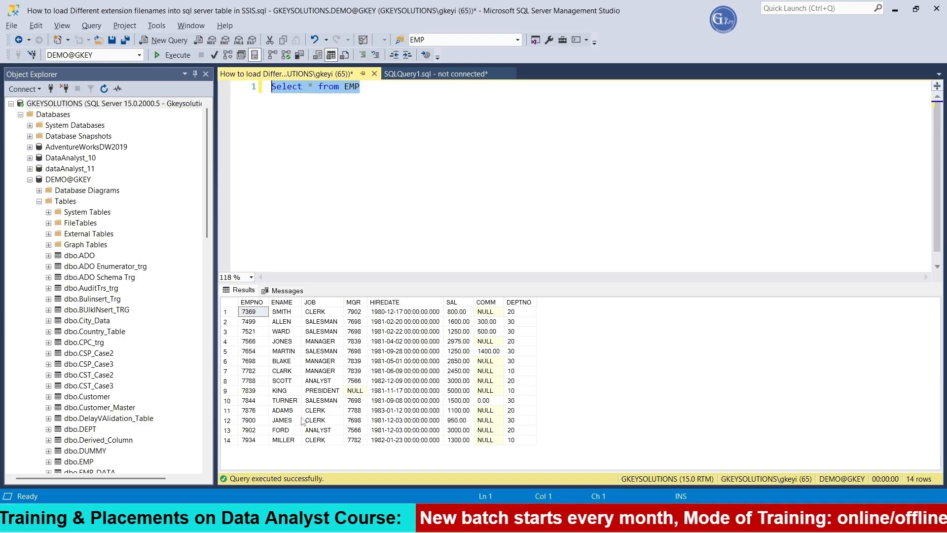
{"action": "left_click", "coordinate": [410, 91]}
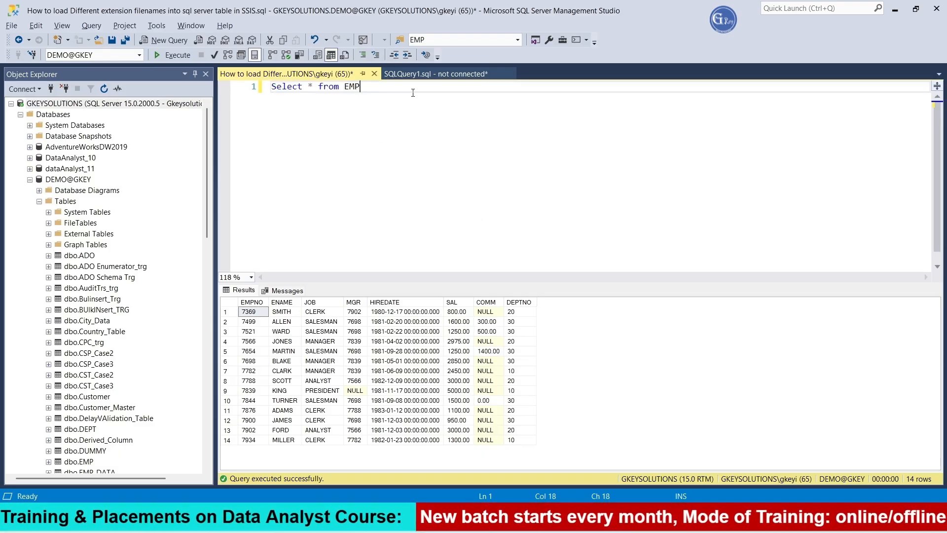
{"action": "key", "text": "shift+Home"}
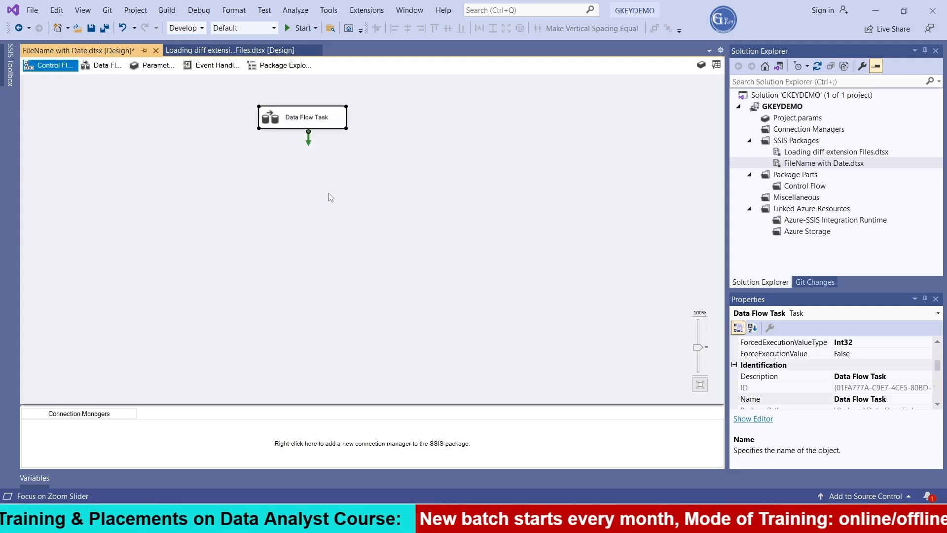
Step: Open the Data Flow Task in the FileName with Date.dtsx package in Visual Studio and add an OLE DB Source
{"action": "double_click", "coordinate": [288, 122]}
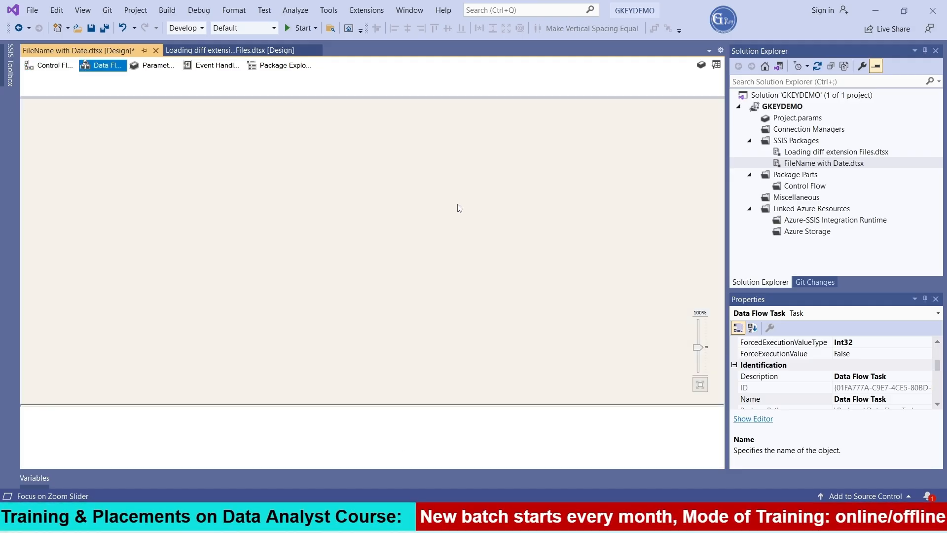
{"action": "left_click", "coordinate": [12, 77]}
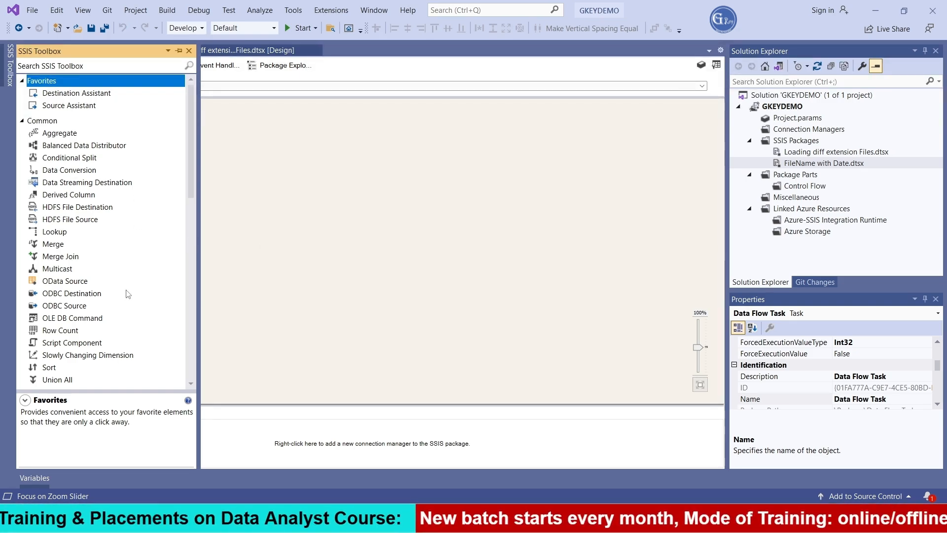
{"action": "scroll", "coordinate": [103, 260], "scroll_direction": "down", "scroll_amount": 6}
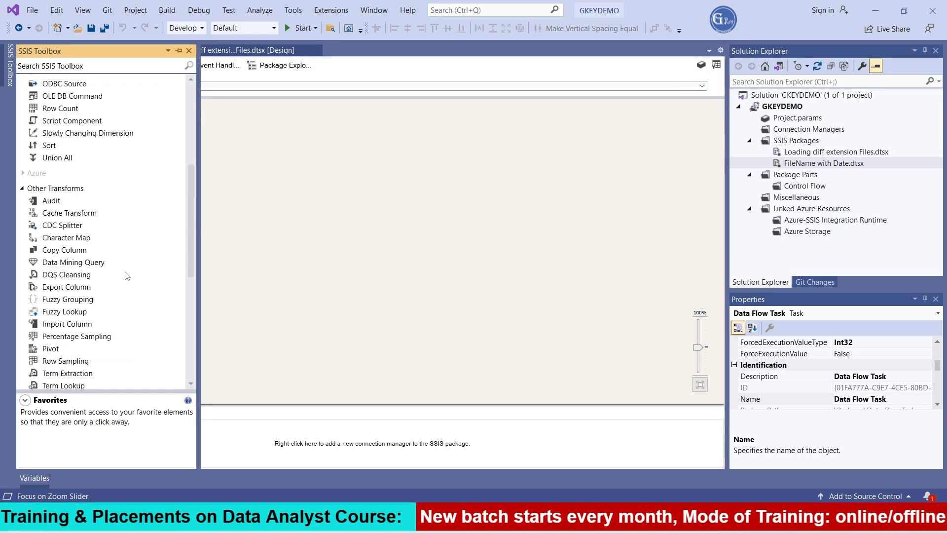
{"action": "scroll", "coordinate": [116, 273], "scroll_direction": "down", "scroll_amount": 4}
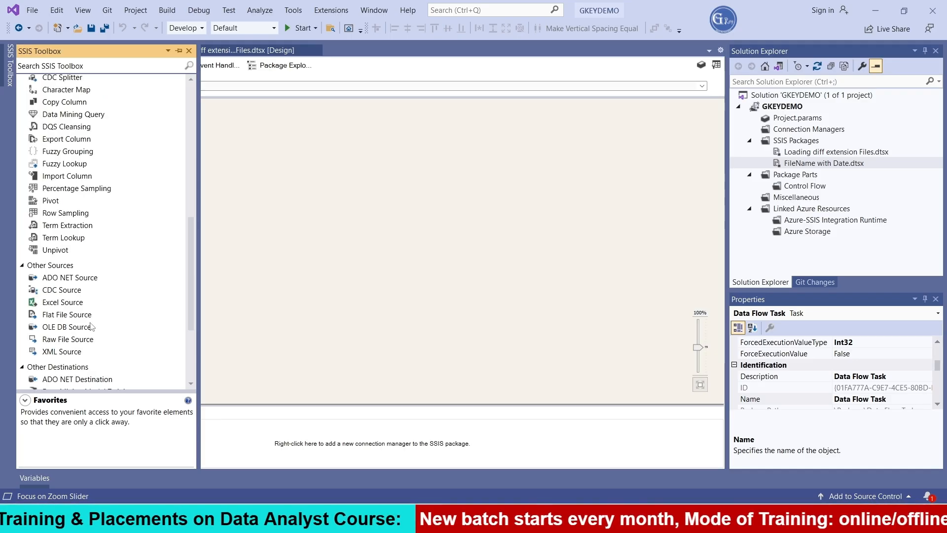
{"action": "left_click_drag", "start_coordinate": [66, 327], "coordinate": [268, 159]}
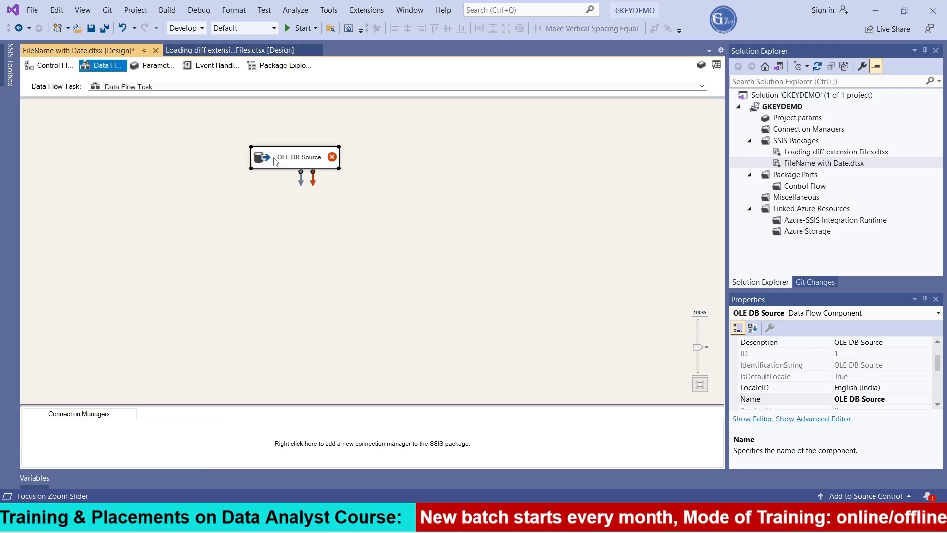
Step: Configure the OLE DB Source with a new GKEYSOLUTIONS.DEMO@GKEY connection manager and the [dbo].[EMP] table
{"action": "double_click", "coordinate": [275, 162]}
{"action": "left_click", "coordinate": [659, 185]}
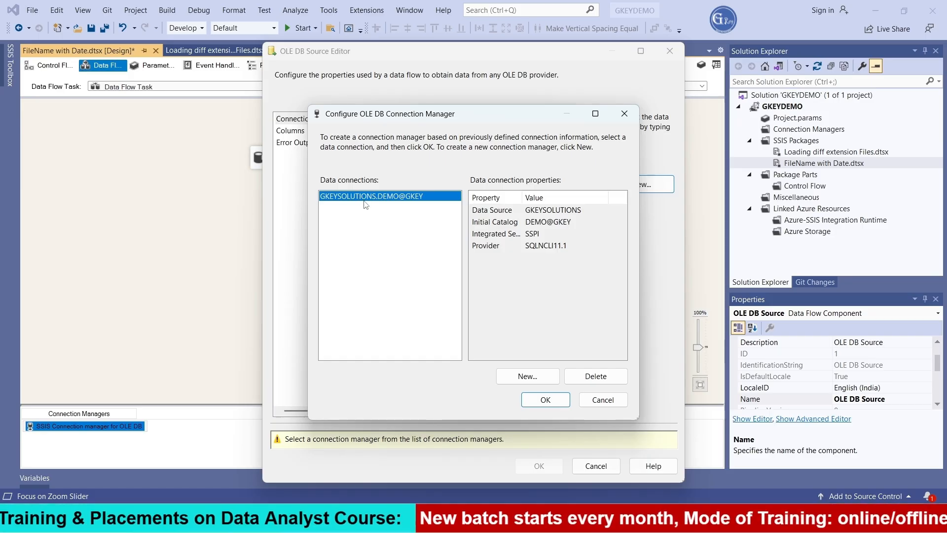
{"action": "left_click", "coordinate": [546, 400]}
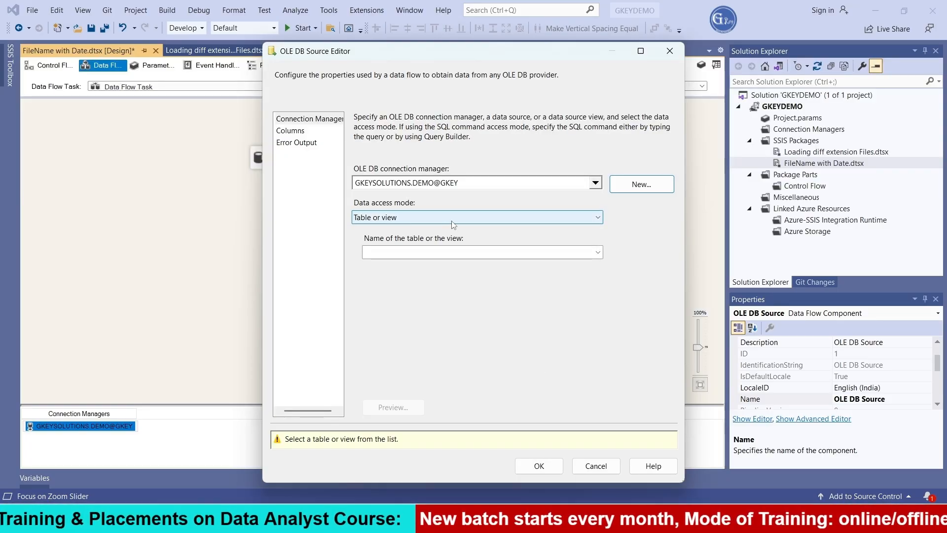
{"action": "left_click", "coordinate": [547, 253]}
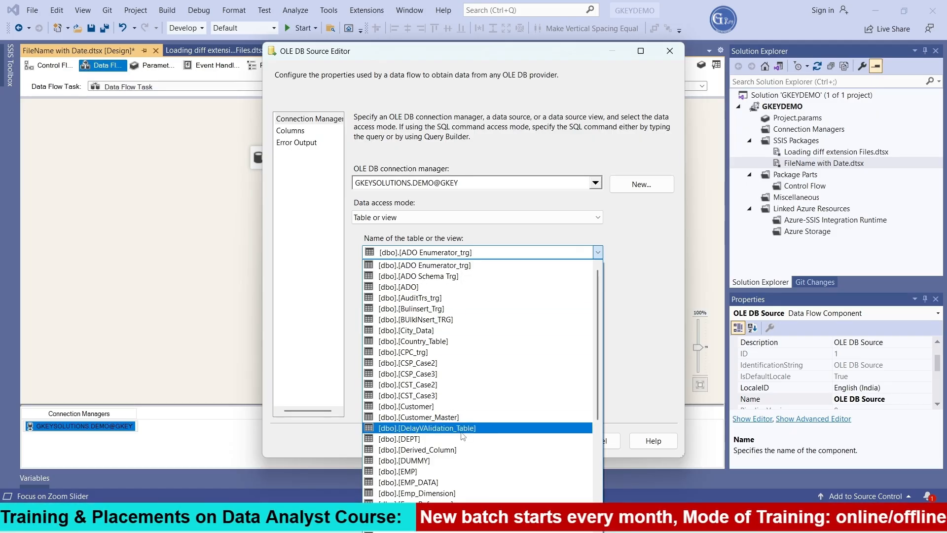
{"action": "left_click", "coordinate": [425, 471]}
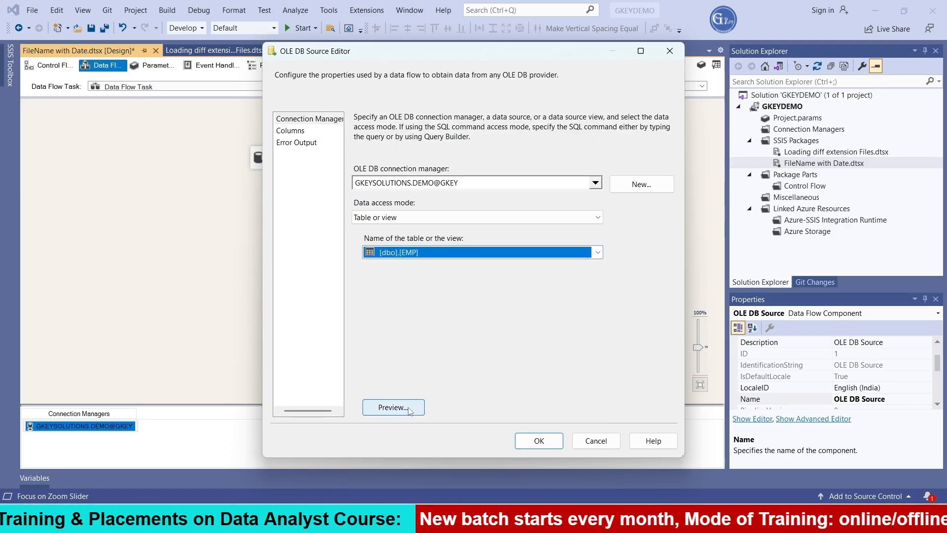
Step: Preview the EMP data, check the source's column list, and accept the OLE DB Source configuration
{"action": "left_click", "coordinate": [393, 407]}
{"action": "left_click", "coordinate": [562, 367]}
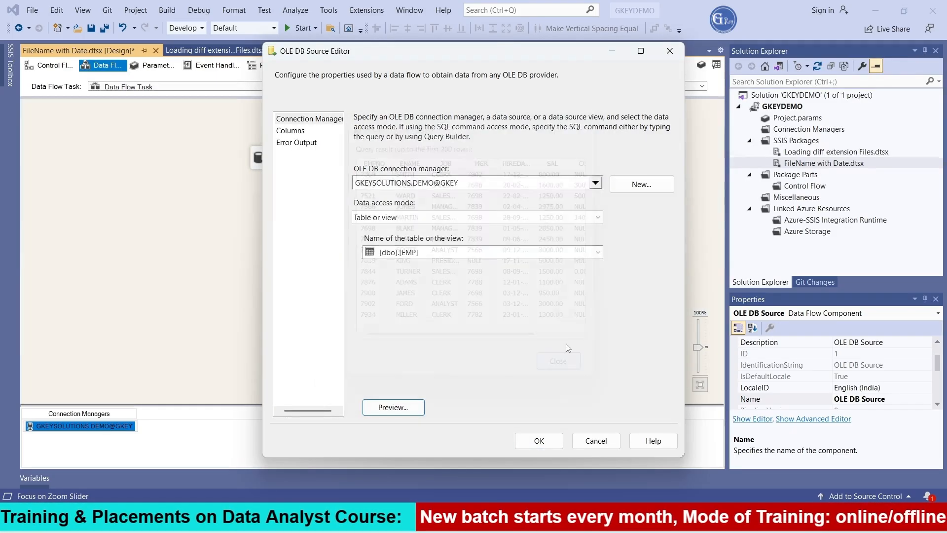
{"action": "left_click", "coordinate": [292, 132]}
{"action": "left_click", "coordinate": [296, 119]}
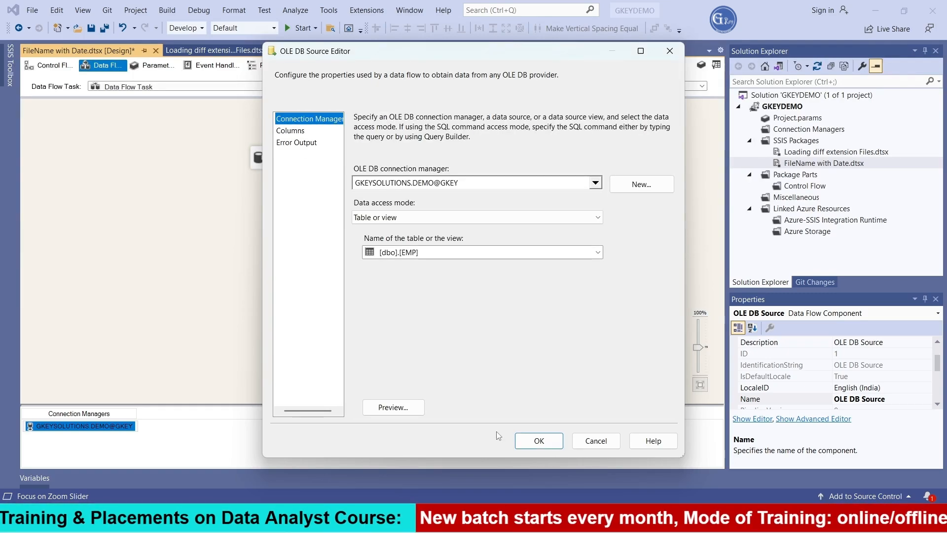
{"action": "left_click", "coordinate": [291, 130]}
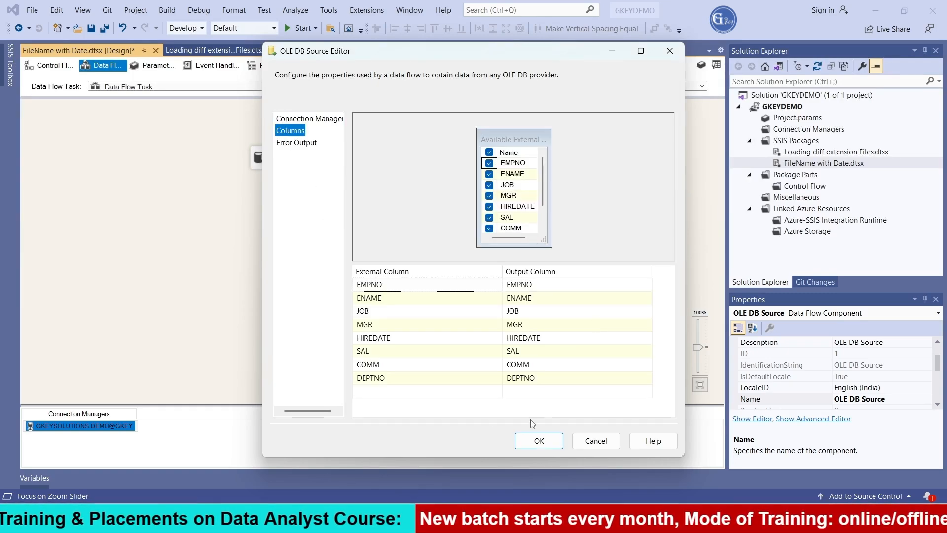
{"action": "left_click", "coordinate": [318, 121]}
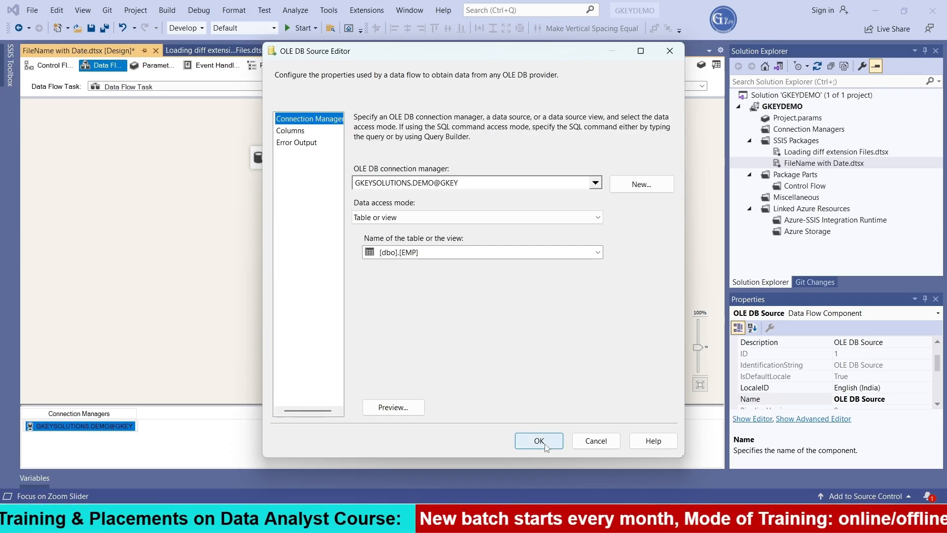
{"action": "left_click", "coordinate": [540, 440]}
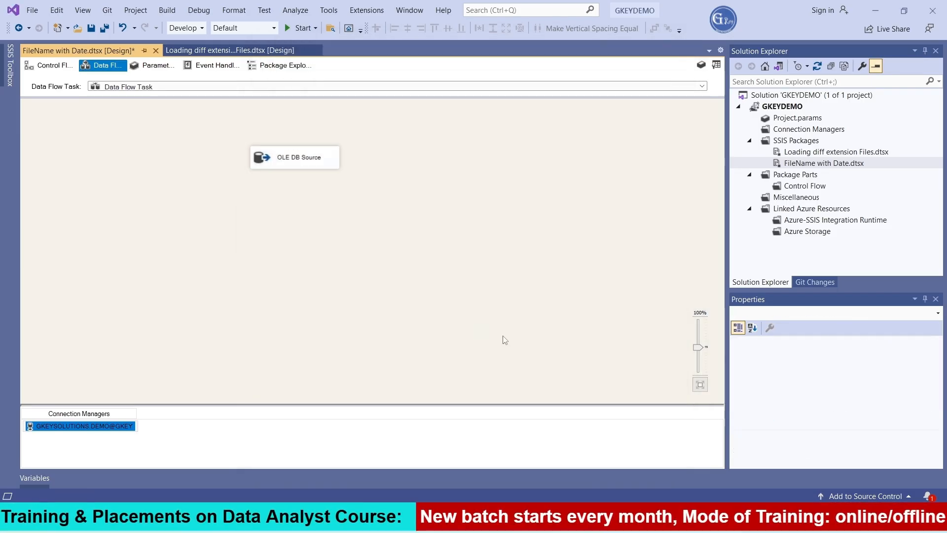
Step: Add a Flat File Destination below the OLE DB Source and connect the source's output to it
{"action": "left_click", "coordinate": [9, 64]}
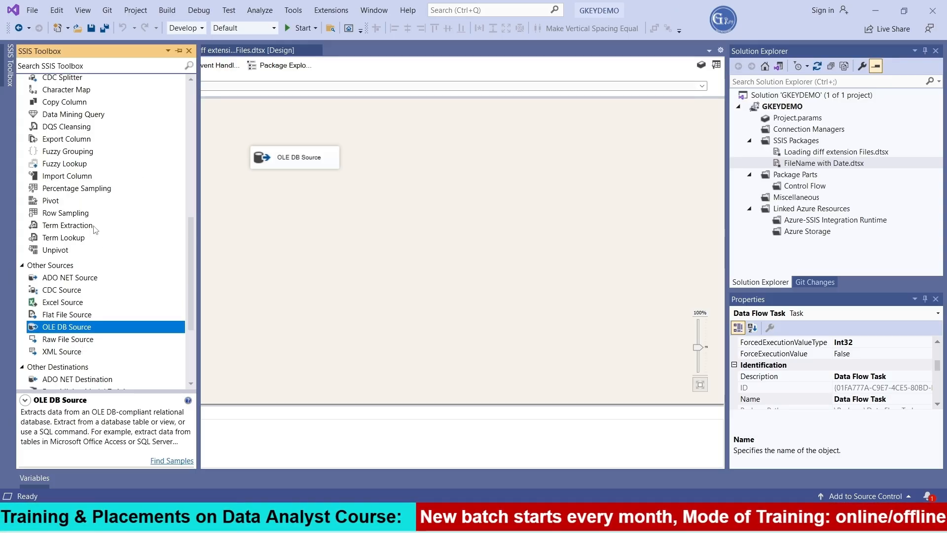
{"action": "scroll", "coordinate": [94, 246], "scroll_direction": "down", "scroll_amount": 4}
{"action": "left_click_drag", "start_coordinate": [71, 306], "coordinate": [267, 275]}
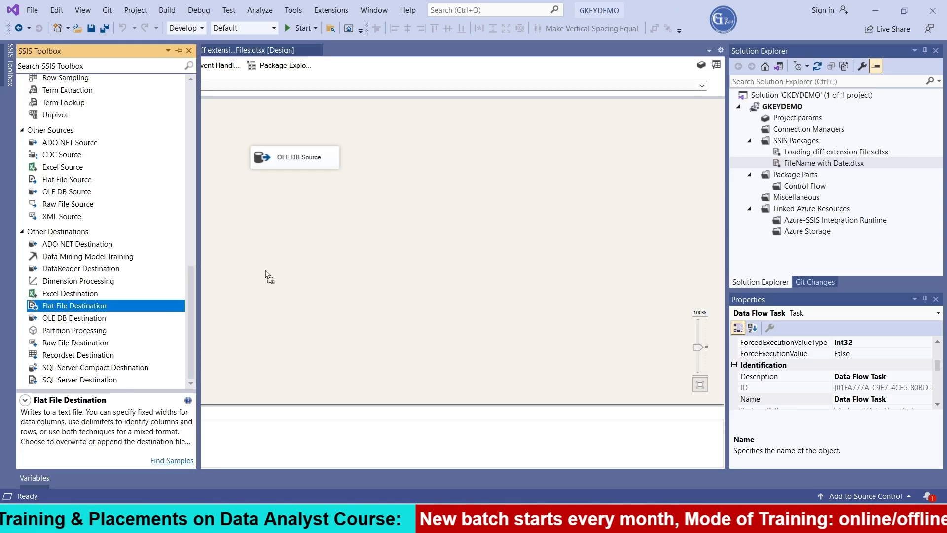
{"action": "left_click_drag", "start_coordinate": [262, 238], "coordinate": [281, 254]}
{"action": "left_click", "coordinate": [301, 163]}
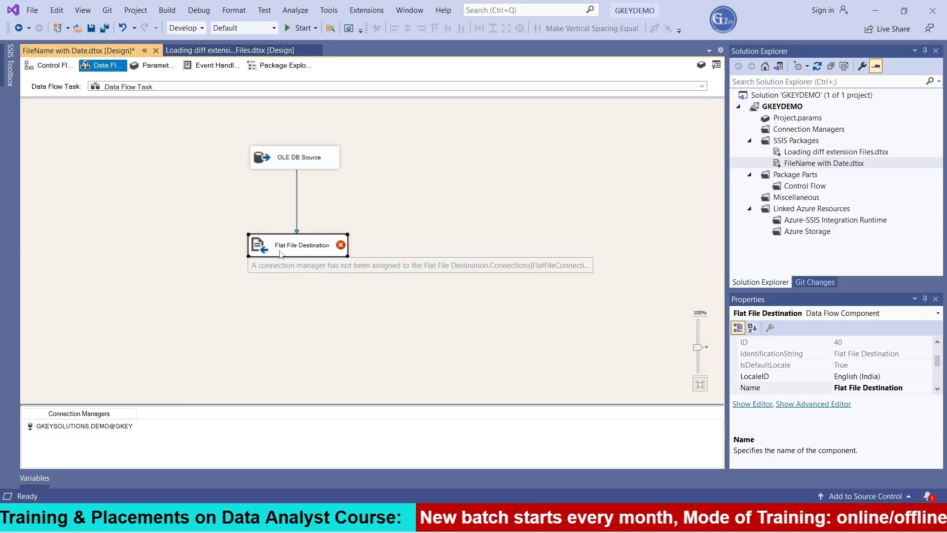
Step: Start a new flat file connection manager for the Flat File Destination using the Delimited format
{"action": "double_click", "coordinate": [282, 254]}
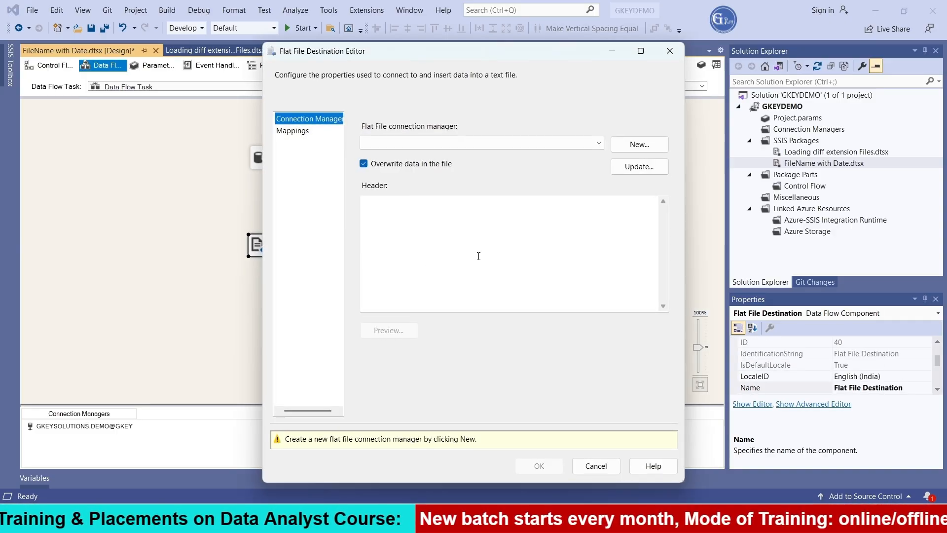
{"action": "left_click", "coordinate": [657, 149]}
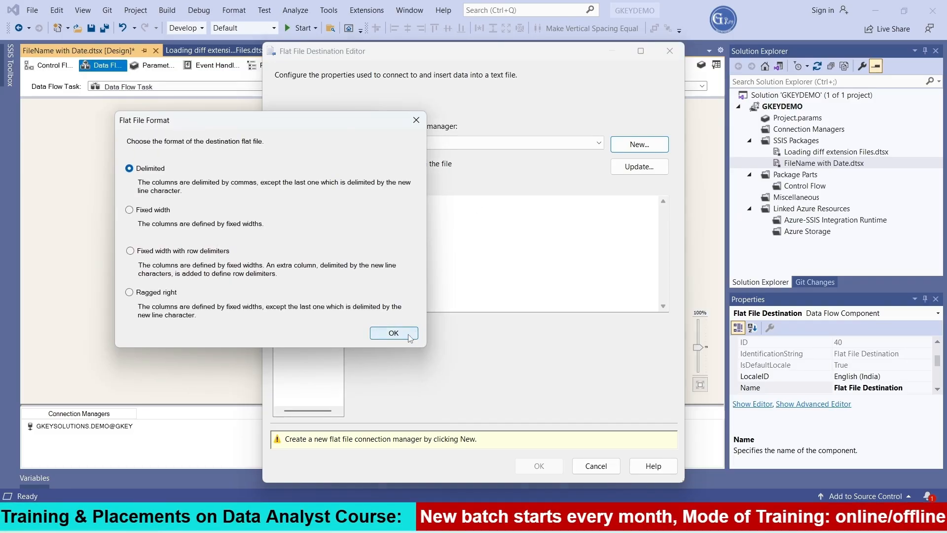
{"action": "left_click", "coordinate": [393, 333]}
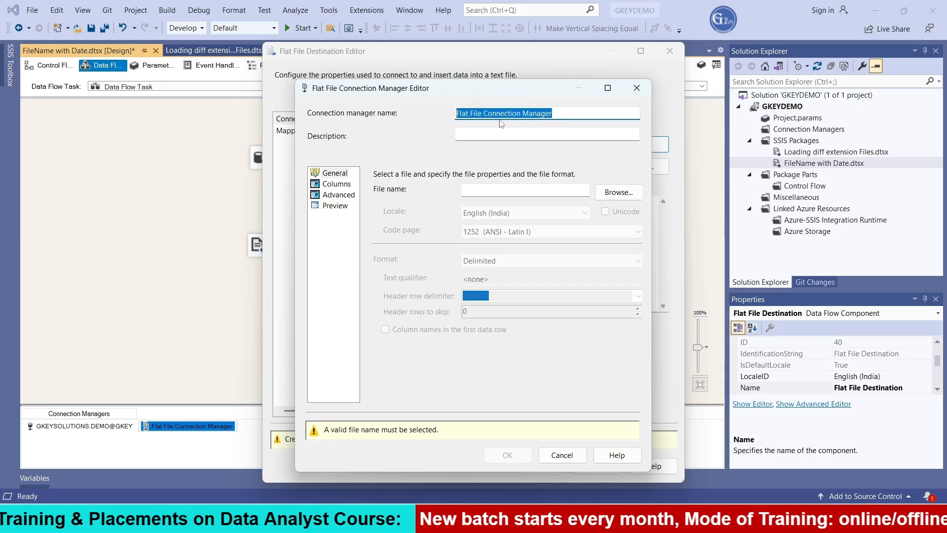
Step: Create a text file named EMP.txt in D:\Files and select it as the connection manager's file
{"action": "left_click", "coordinate": [615, 196]}
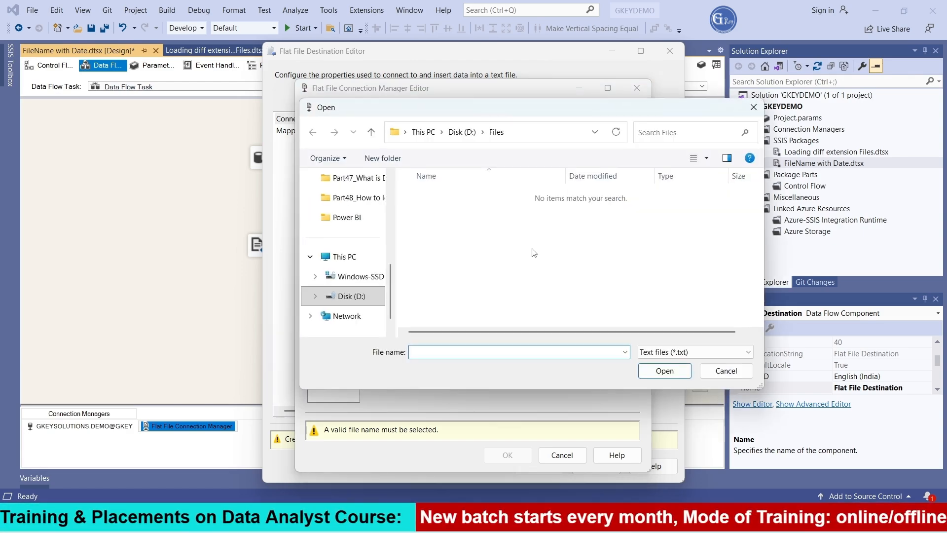
{"action": "right_click", "coordinate": [534, 252]}
{"action": "mouse_move", "coordinate": [584, 422]}
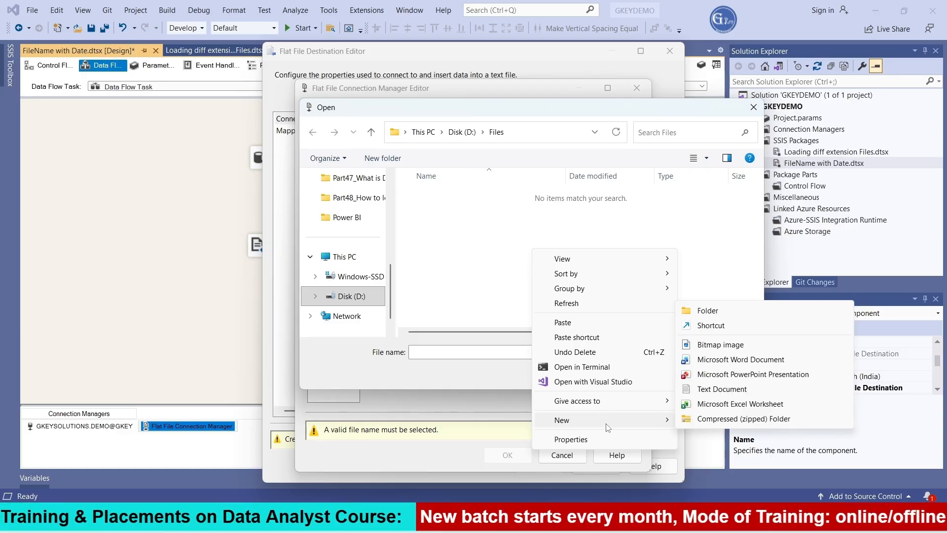
{"action": "left_click", "coordinate": [720, 389]}
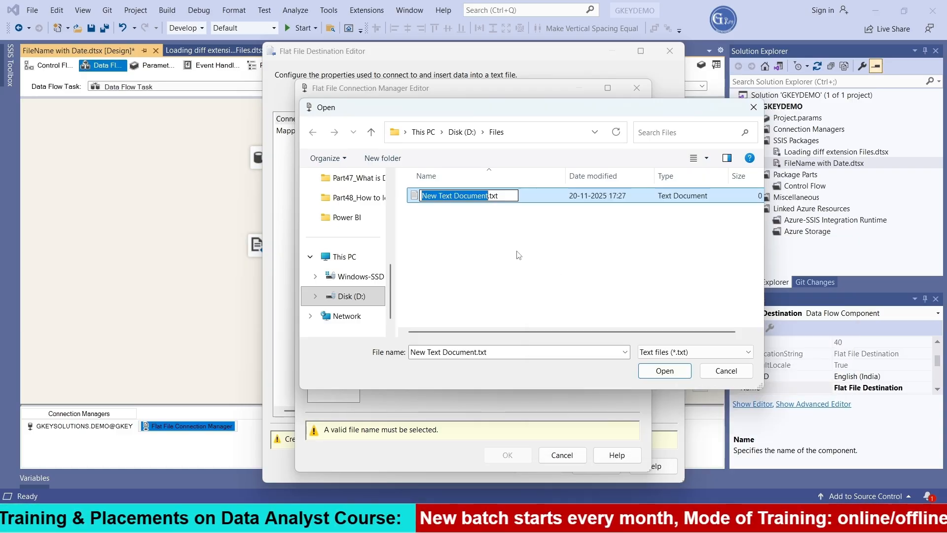
{"action": "type", "text": "EM"}
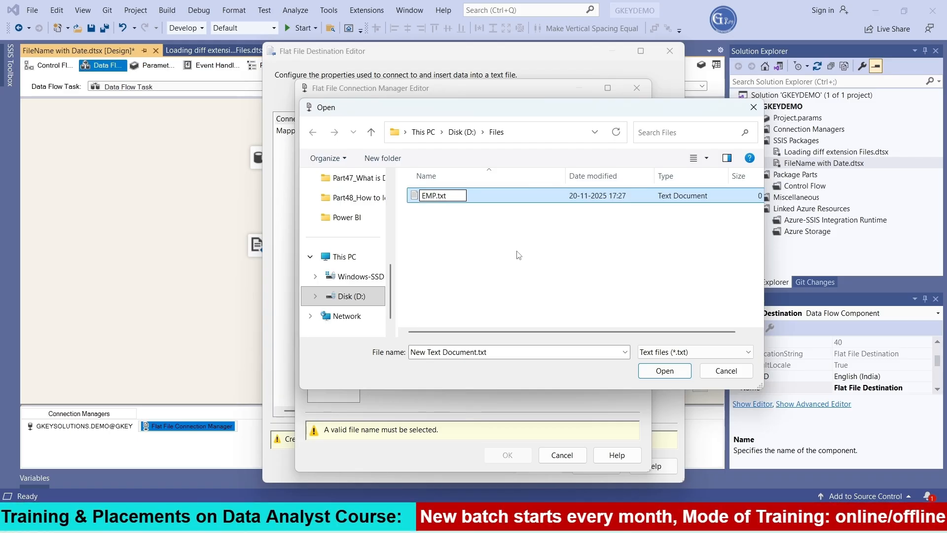
{"action": "type", "text": "P"}
{"action": "left_click", "coordinate": [518, 255]}
{"action": "left_click", "coordinate": [433, 197]}
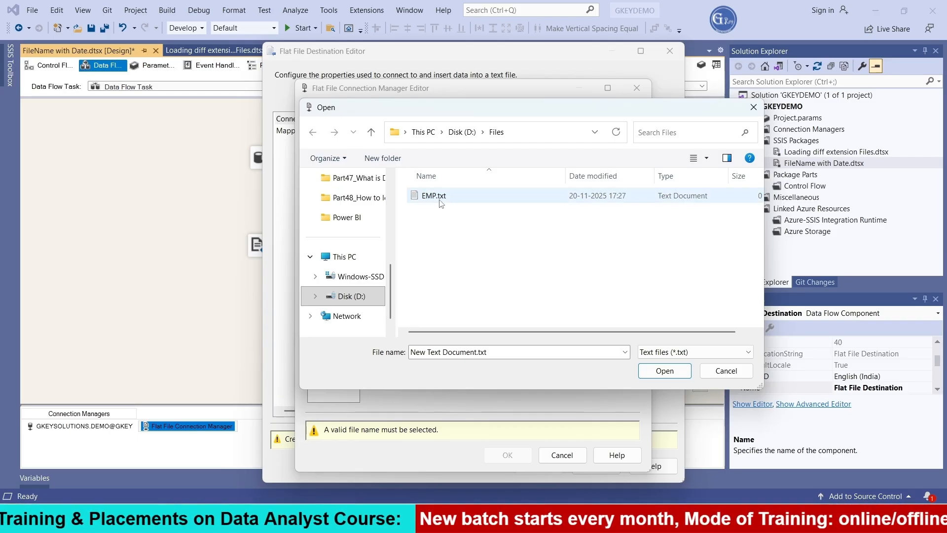
{"action": "left_click", "coordinate": [664, 371]}
Step: Check the connection's columns and preview, enable column names in the first data row, and accept the connection manager
{"action": "left_click", "coordinate": [336, 183]}
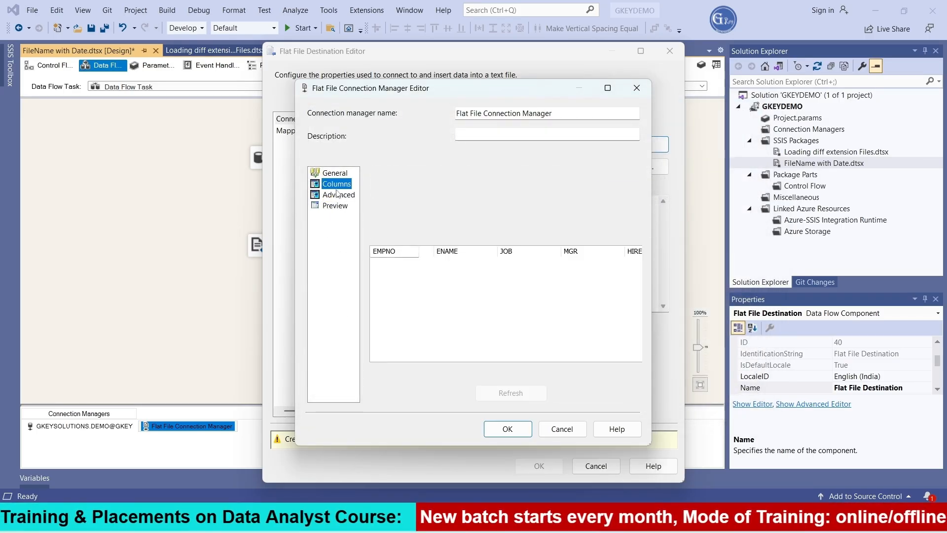
{"action": "left_click", "coordinate": [339, 195]}
{"action": "left_click", "coordinate": [335, 206]}
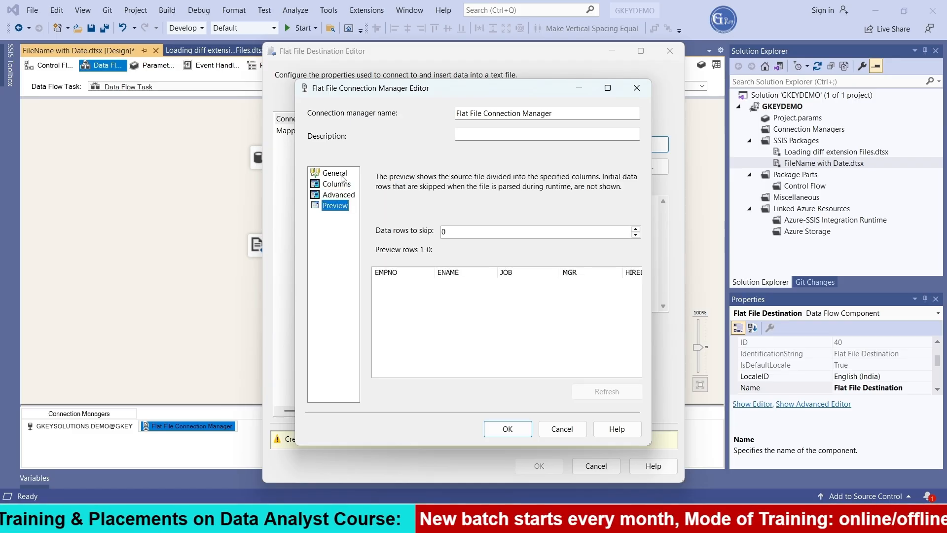
{"action": "left_click", "coordinate": [335, 173]}
{"action": "left_click", "coordinate": [385, 330]}
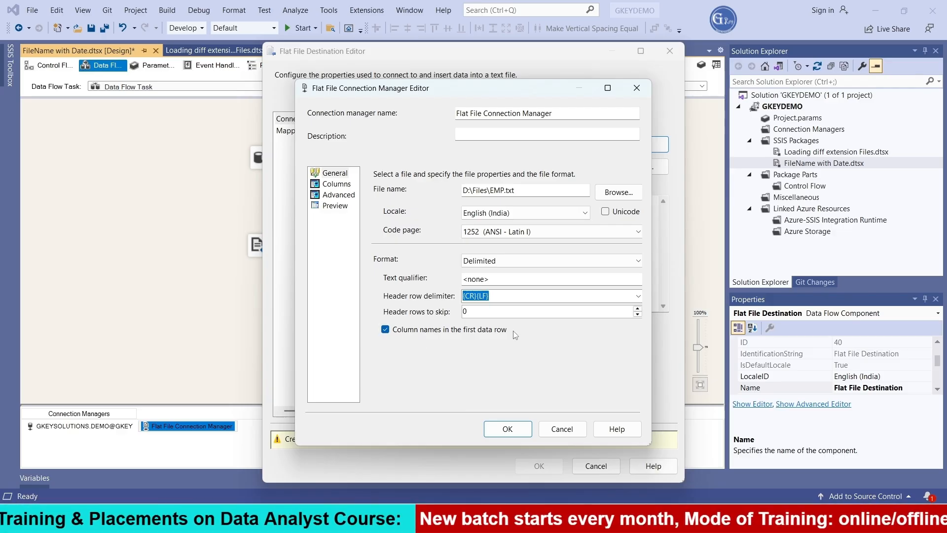
{"action": "left_click", "coordinate": [515, 433]}
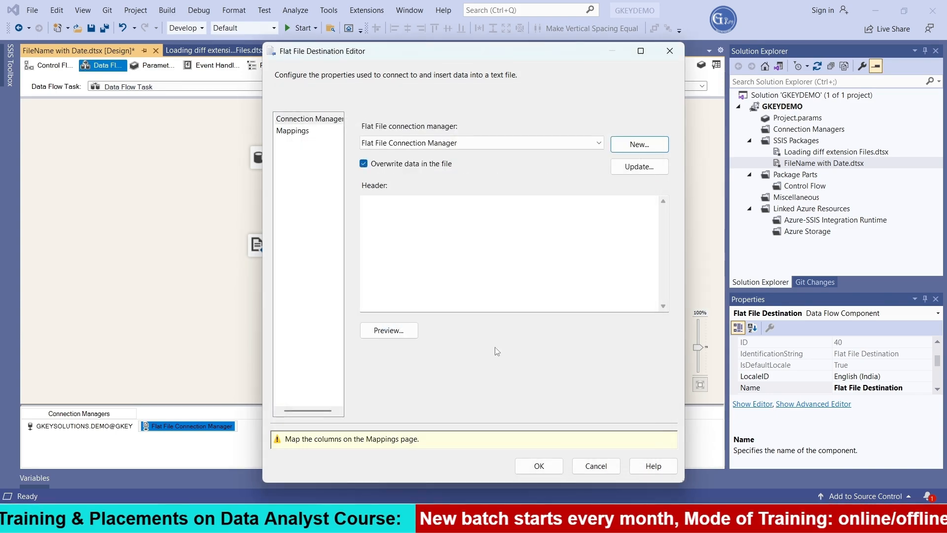
Step: Preview the Flat File Destination's data, map its input columns to the destination columns, and accept the destination settings
{"action": "left_click", "coordinate": [389, 330]}
{"action": "left_click", "coordinate": [566, 320]}
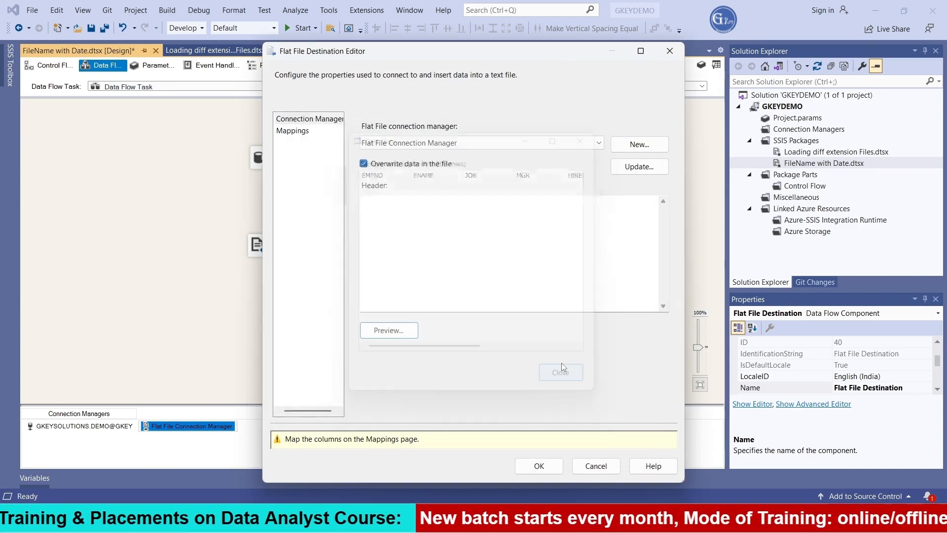
{"action": "left_click", "coordinate": [296, 131]}
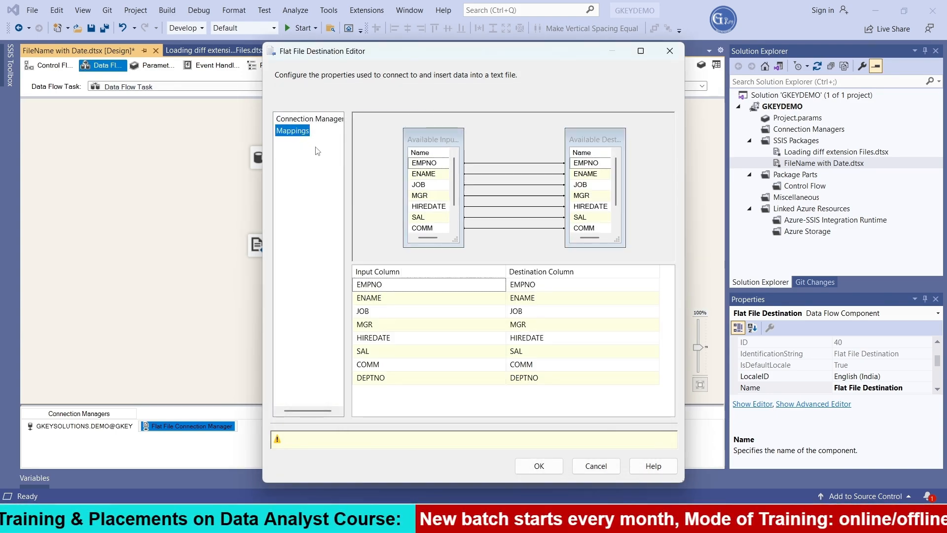
{"action": "left_click", "coordinate": [305, 118]}
{"action": "left_click", "coordinate": [402, 331]}
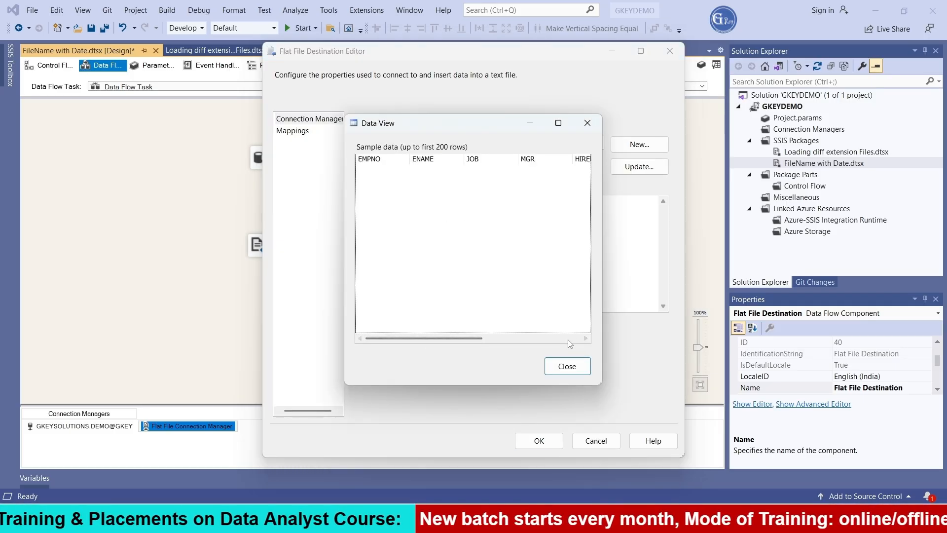
{"action": "left_click", "coordinate": [580, 371]}
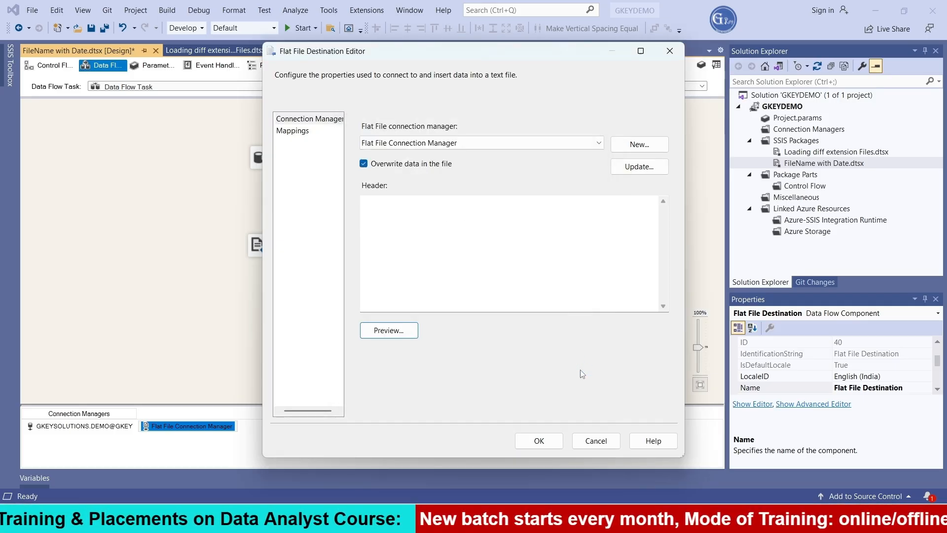
{"action": "left_click", "coordinate": [539, 440]}
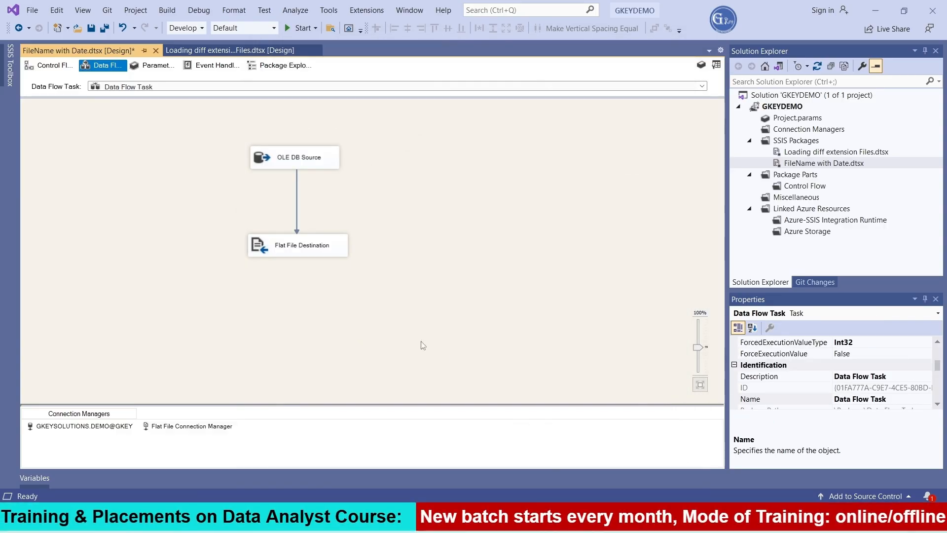
Step: Shift the Flat File Destination slightly up and left and the OLE DB Source slightly left on the data flow canvas
{"action": "mouse_move", "coordinate": [303, 245]}
{"action": "left_mouse_down"}
{"action": "mouse_move", "coordinate": [288, 236]}
{"action": "mouse_move", "coordinate": [296, 236]}
{"action": "left_mouse_up"}
{"action": "left_click_drag", "start_coordinate": [269, 153], "coordinate": [260, 153]}
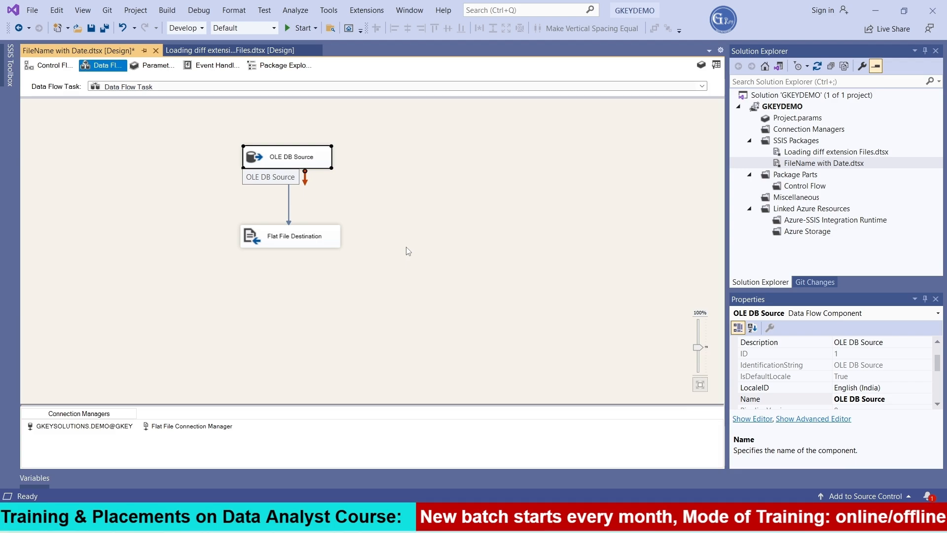
Step: Add a package variable named FolderPath with the String data type
{"action": "right_click", "coordinate": [422, 189]}
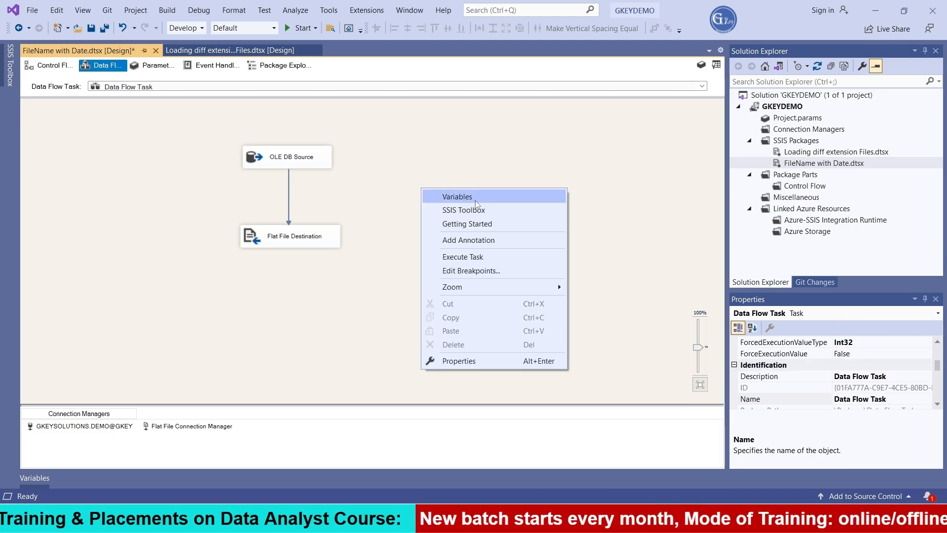
{"action": "left_click", "coordinate": [475, 200]}
{"action": "left_click", "coordinate": [32, 315]}
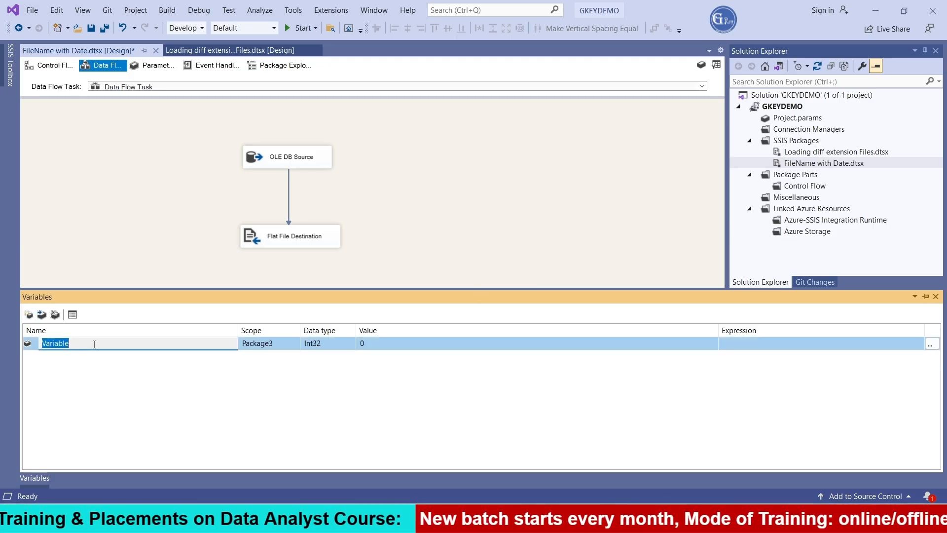
{"action": "type", "text": "FolderPath"}
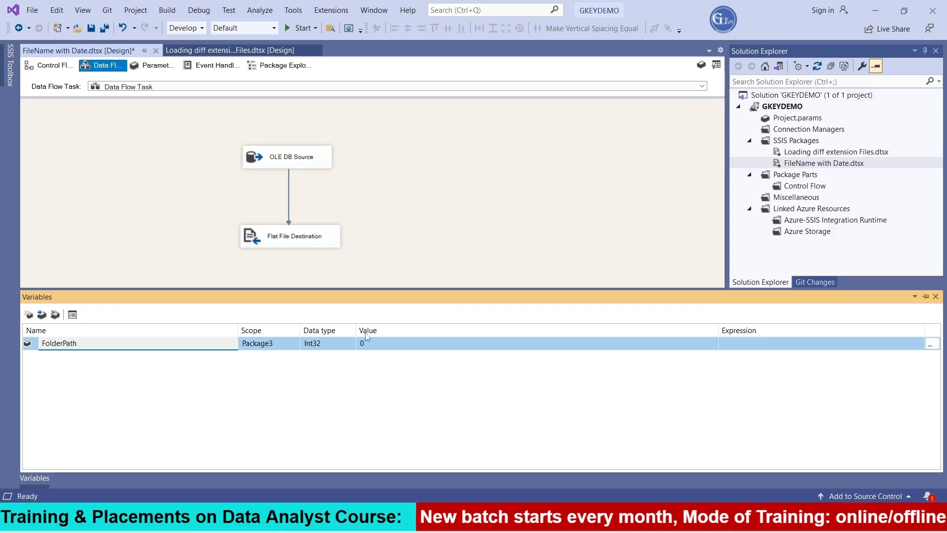
{"action": "left_click", "coordinate": [340, 348]}
{"action": "left_click", "coordinate": [350, 344]}
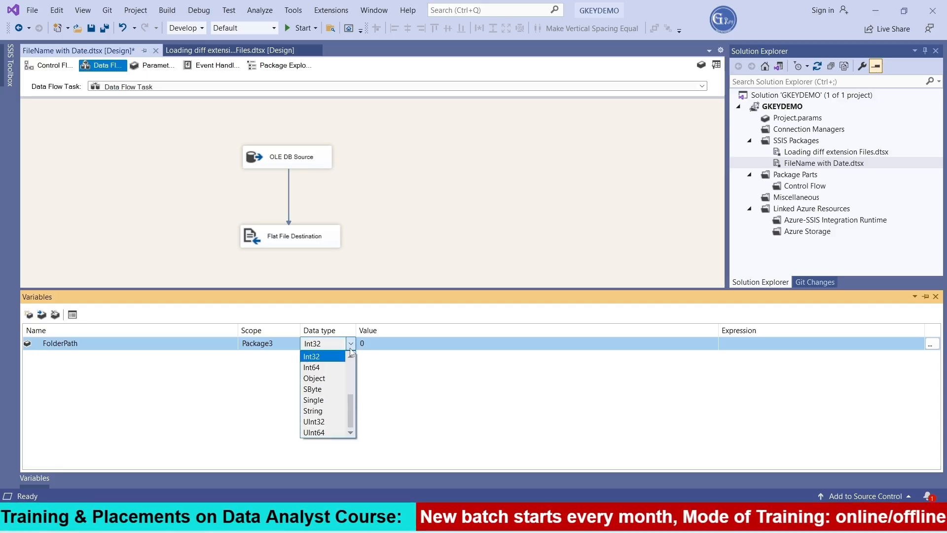
{"action": "left_click", "coordinate": [334, 412]}
Step: Set the FolderPath variable's value to D:\Files\
{"action": "left_click", "coordinate": [399, 346]}
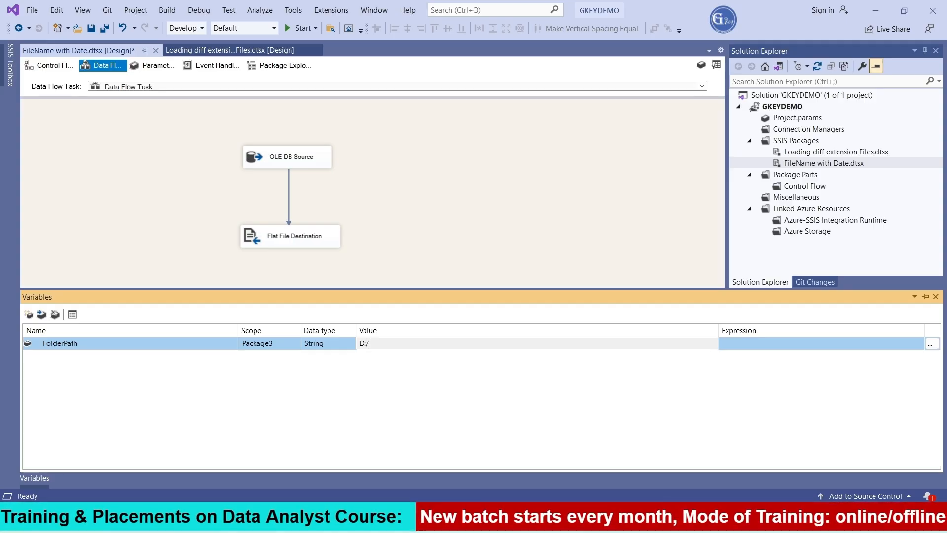
{"action": "type", "text": "D:/"}
{"action": "key", "text": "BackSpace"}
{"action": "type", "text": "\\Files\\"}
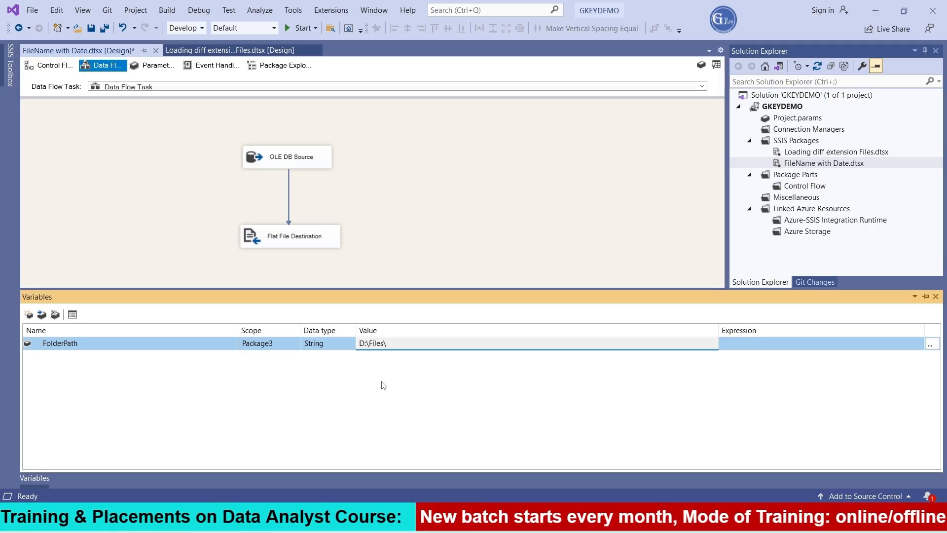
{"action": "key", "text": "Return"}
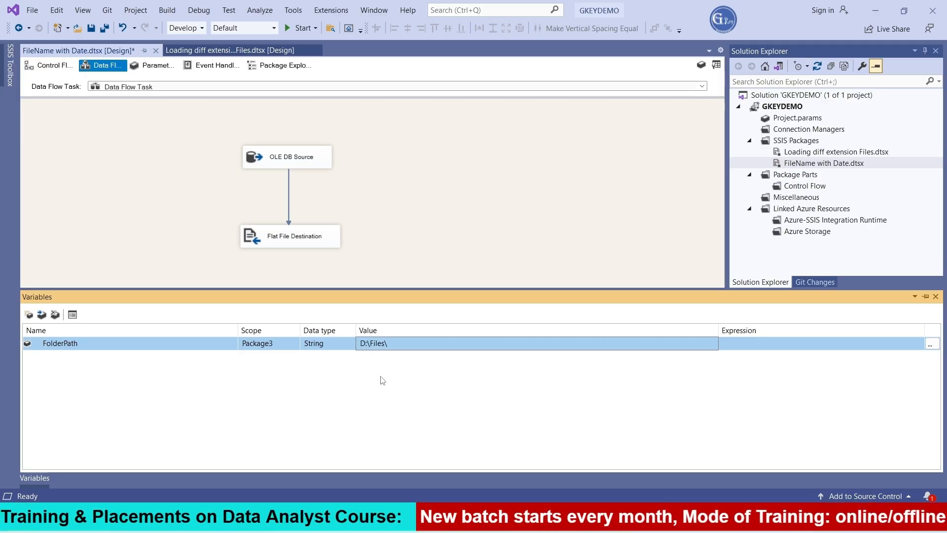
Step: Add a second package variable named FullFIlePath with the String data type
{"action": "left_click", "coordinate": [30, 315]}
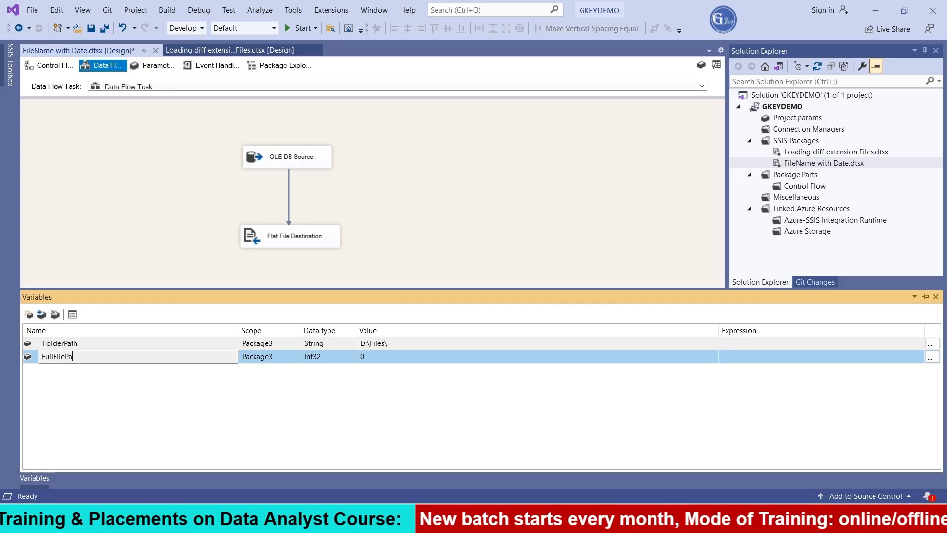
{"action": "key", "text": "Return"}
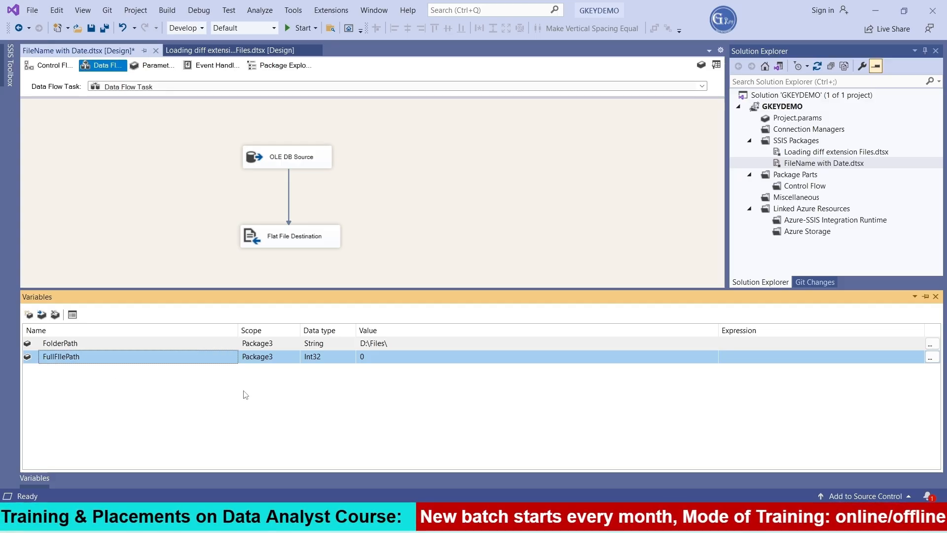
{"action": "left_click", "coordinate": [341, 361]}
{"action": "left_click", "coordinate": [348, 357]}
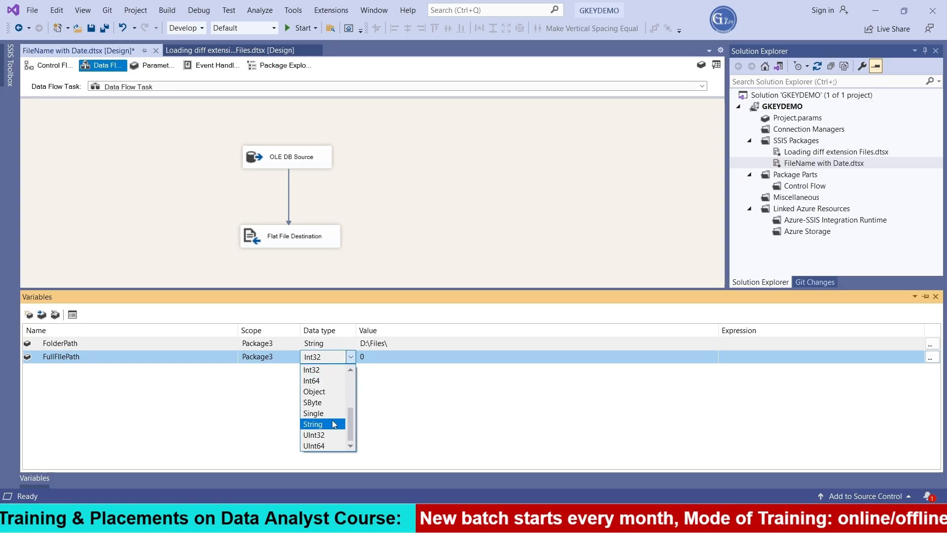
{"action": "left_click", "coordinate": [334, 425]}
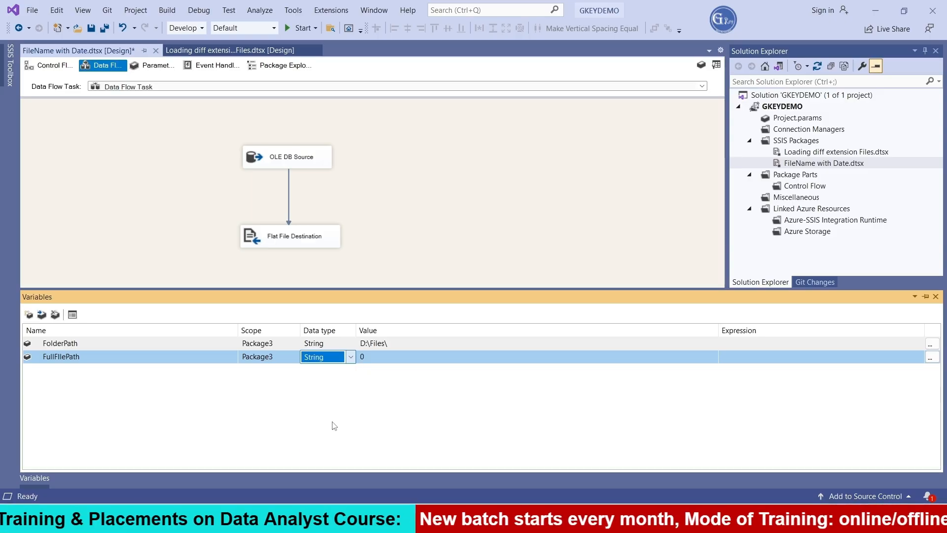
Step: Start an expression for the FullFIlePath variable with @[User::FolderPath] and evaluate it
{"action": "left_click", "coordinate": [930, 357]}
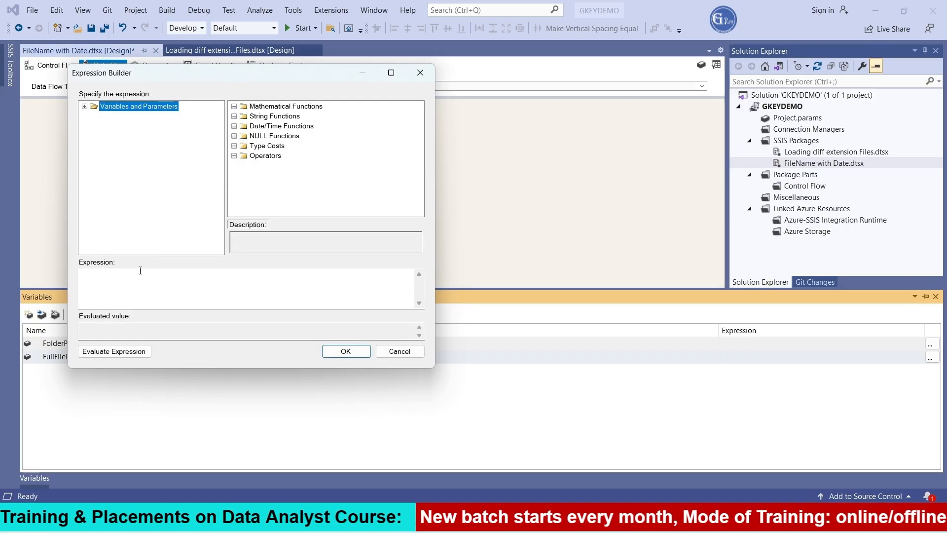
{"action": "left_click", "coordinate": [84, 107]}
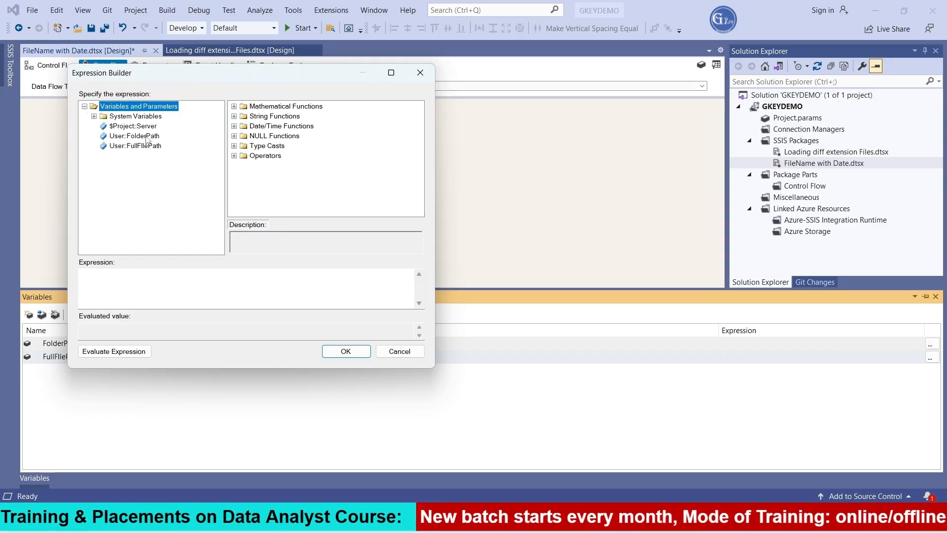
{"action": "left_click_drag", "start_coordinate": [147, 244], "coordinate": [151, 290]}
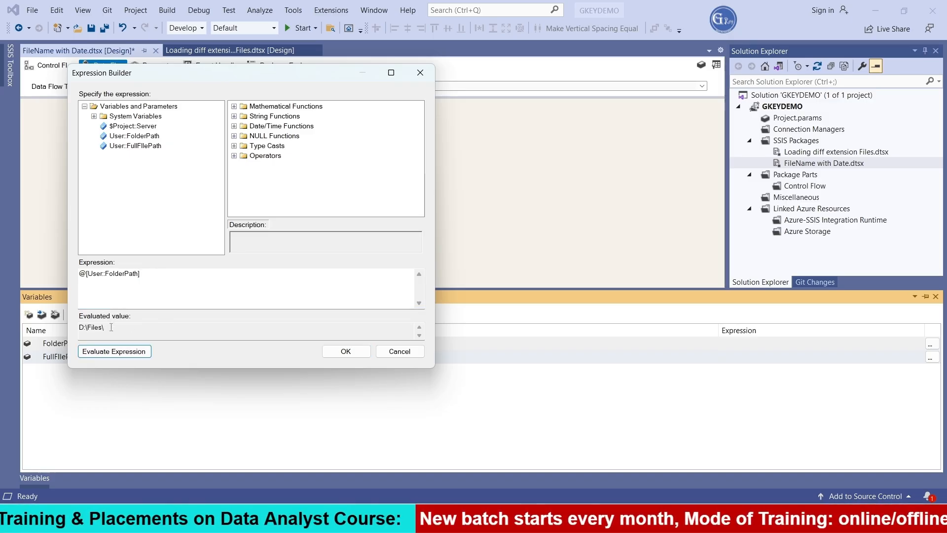
Step: Append +"EMP_" to the FullFIlePath expression and evaluate it
{"action": "left_click", "coordinate": [280, 285]}
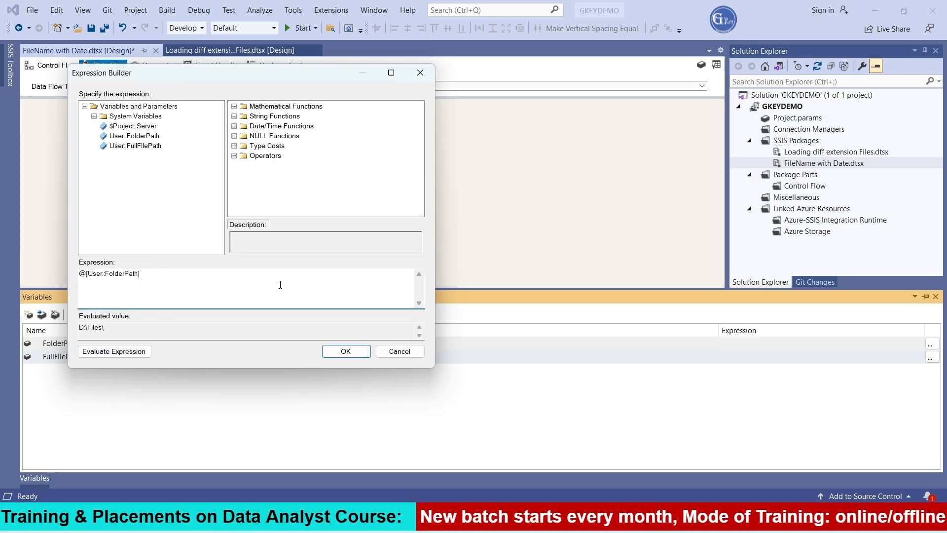
{"action": "type", "text": "+"}
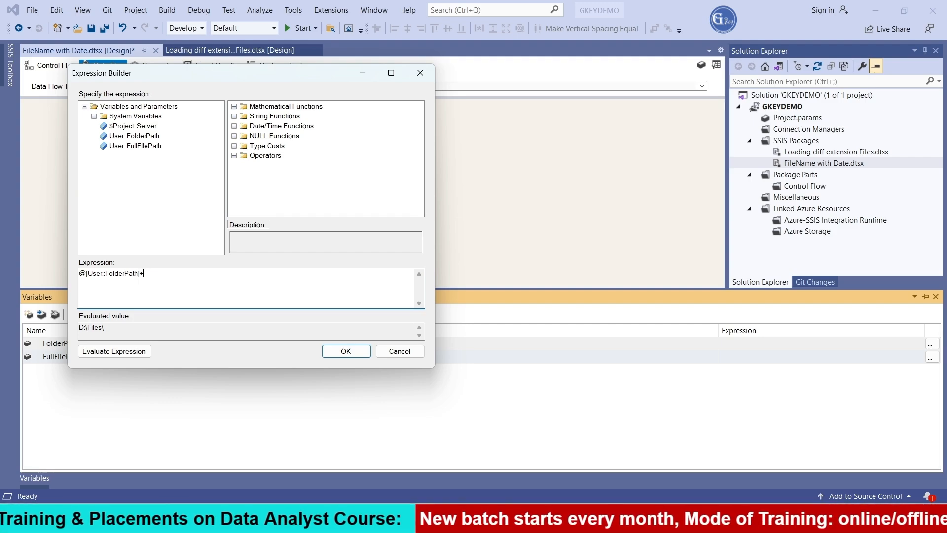
{"action": "type", "text": "\"\""}
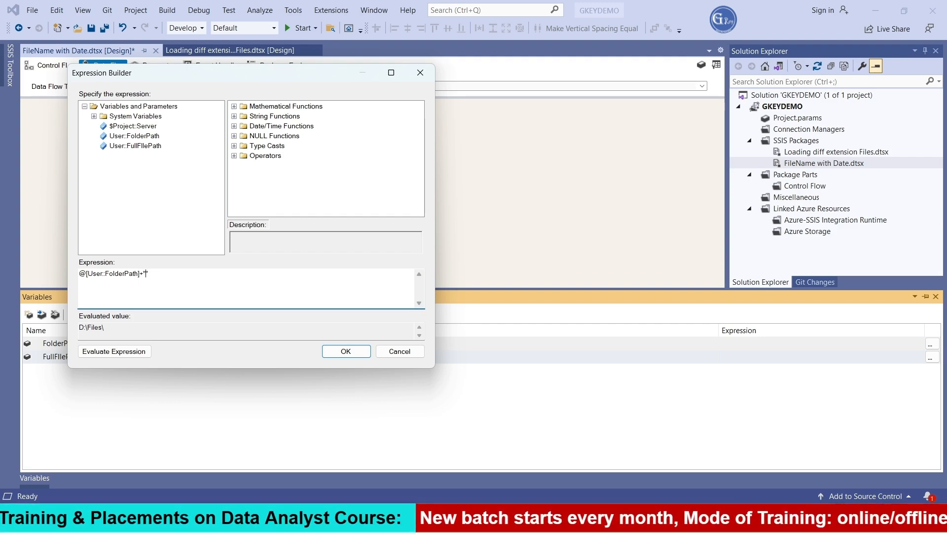
{"action": "type", "text": "EMP"}
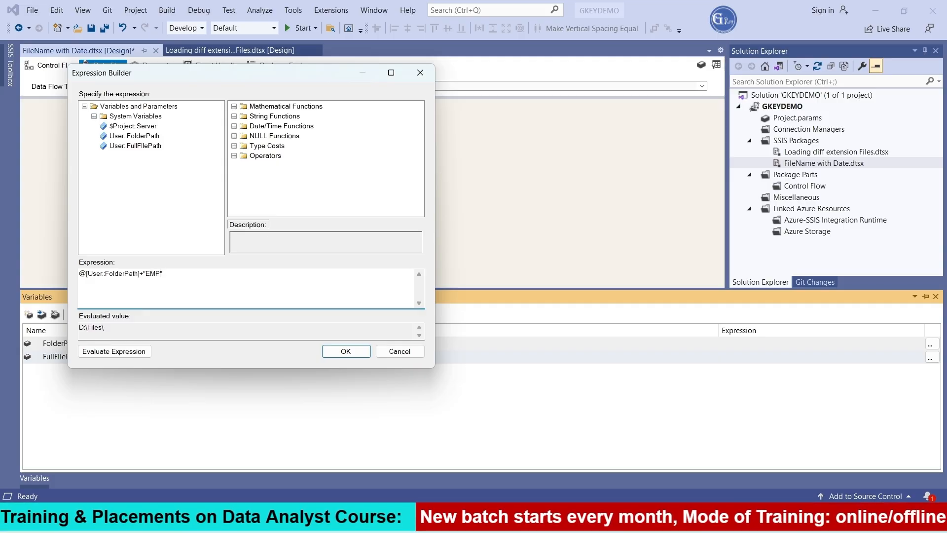
{"action": "type", "text": "_"}
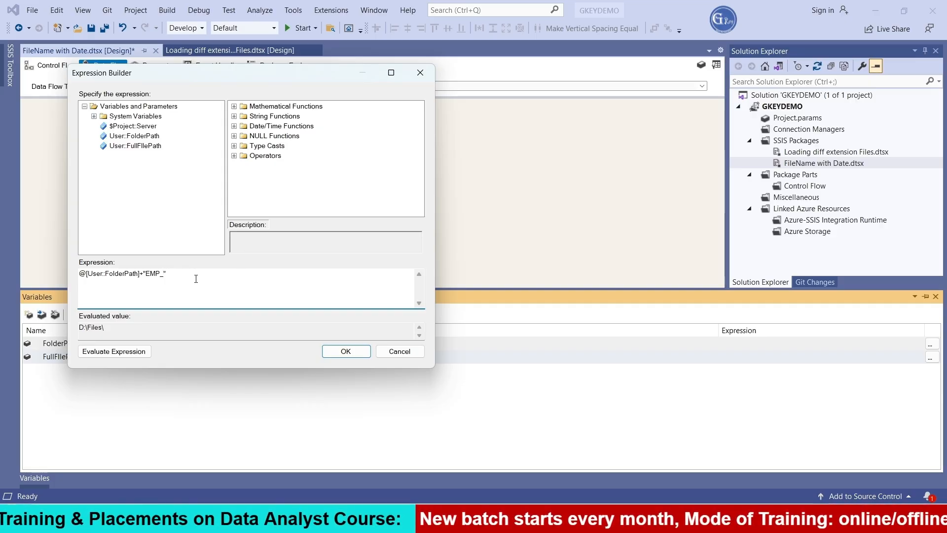
{"action": "left_click", "coordinate": [119, 348]}
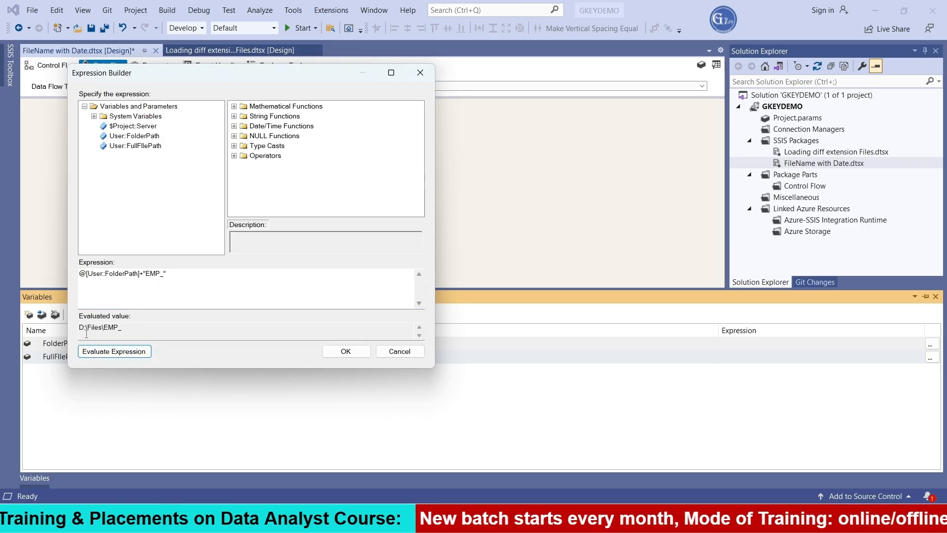
Step: Append a plus sign and the GETDATE() function to the end of the FullFIlePath expression
{"action": "left_click", "coordinate": [174, 273]}
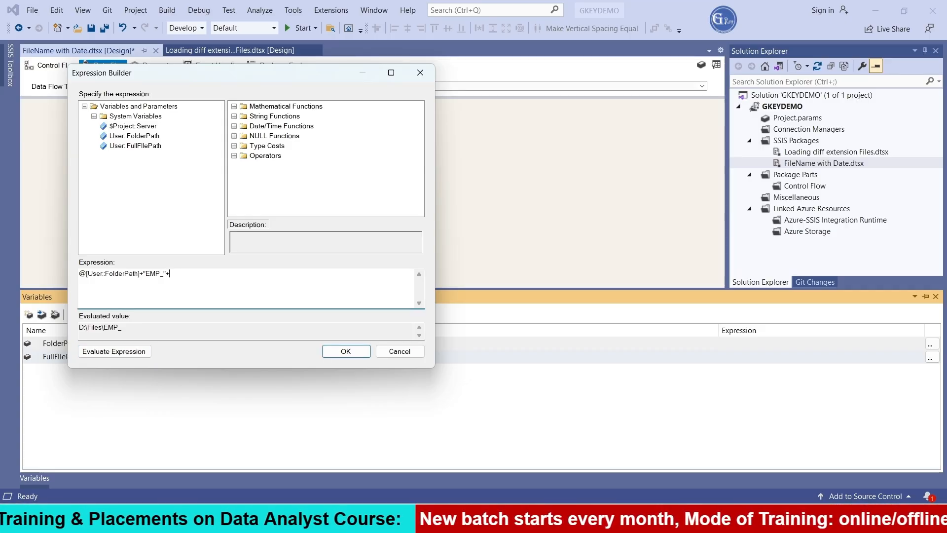
{"action": "left_click", "coordinate": [234, 126]}
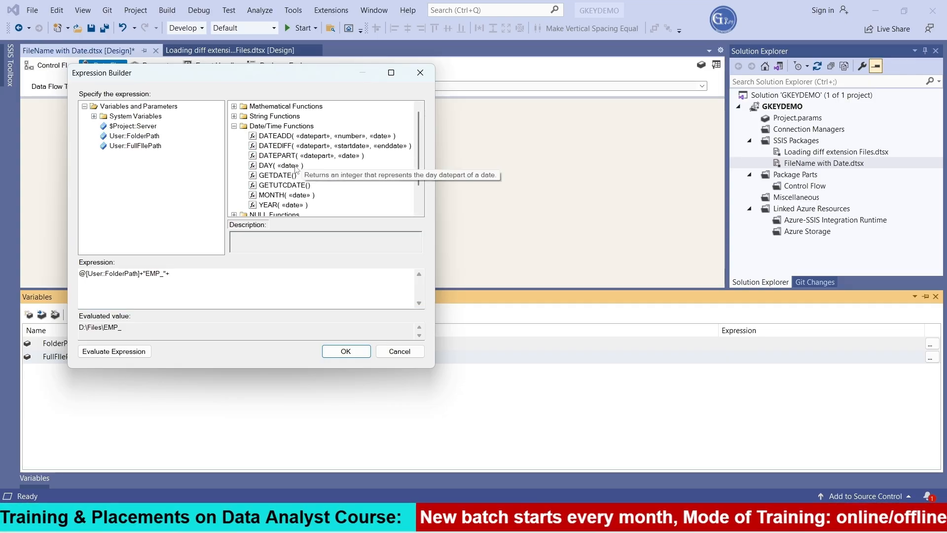
{"action": "left_click_drag", "start_coordinate": [289, 179], "coordinate": [241, 288]}
{"action": "left_click", "coordinate": [233, 288]}
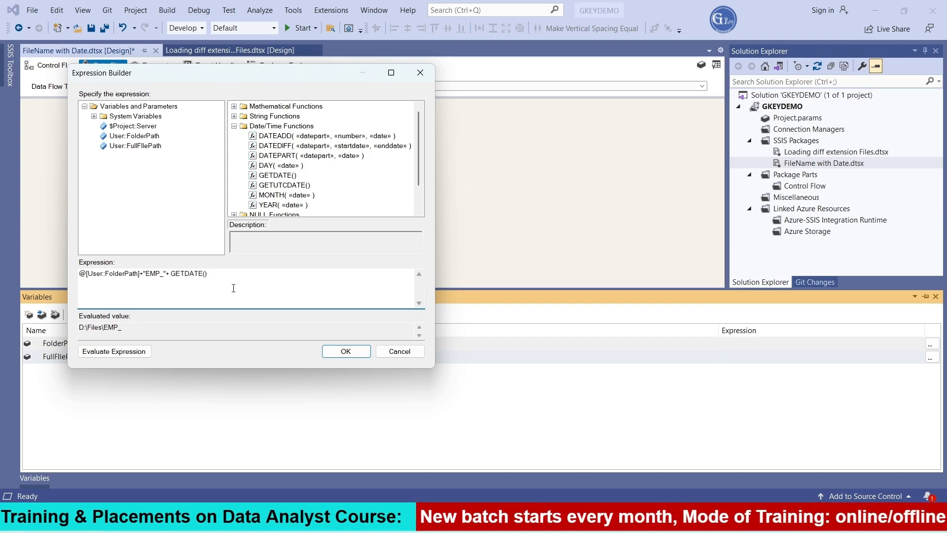
Step: Cast GETDATE() to a string by inserting (DT_WSTR,30) directly before it in the FullFIlePath expression, and evaluate the expression
{"action": "left_click_drag", "start_coordinate": [170, 274], "coordinate": [217, 275]}
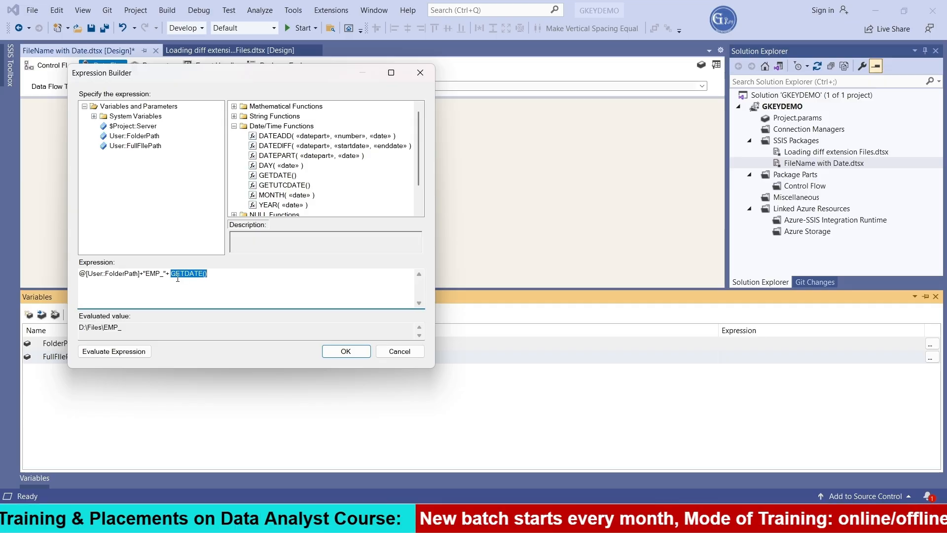
{"action": "left_click_drag", "start_coordinate": [207, 275], "coordinate": [174, 277]}
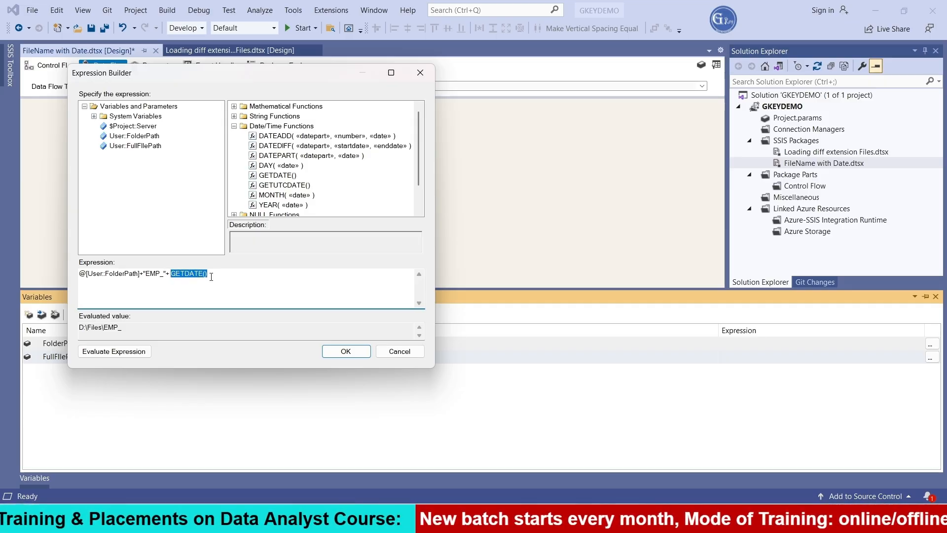
{"action": "left_click", "coordinate": [172, 273]}
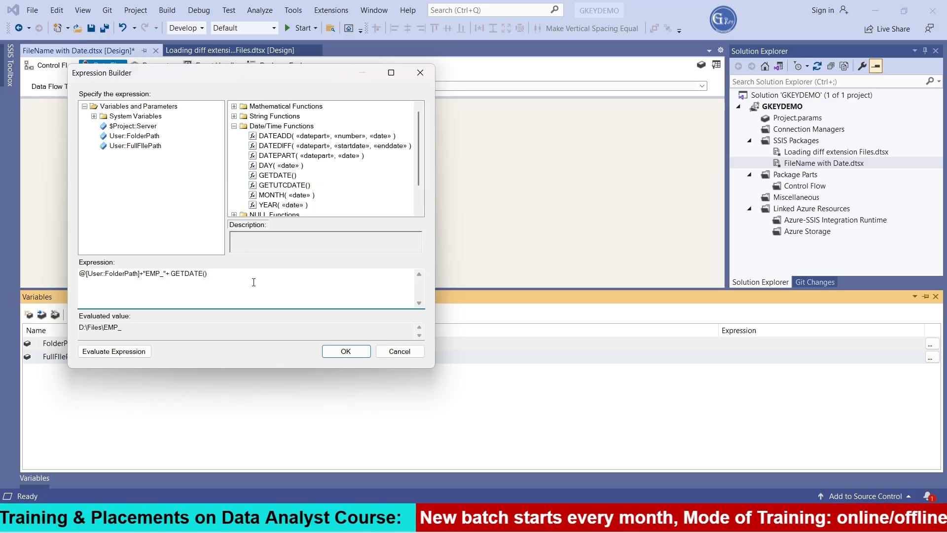
{"action": "type", "text": "DT"}
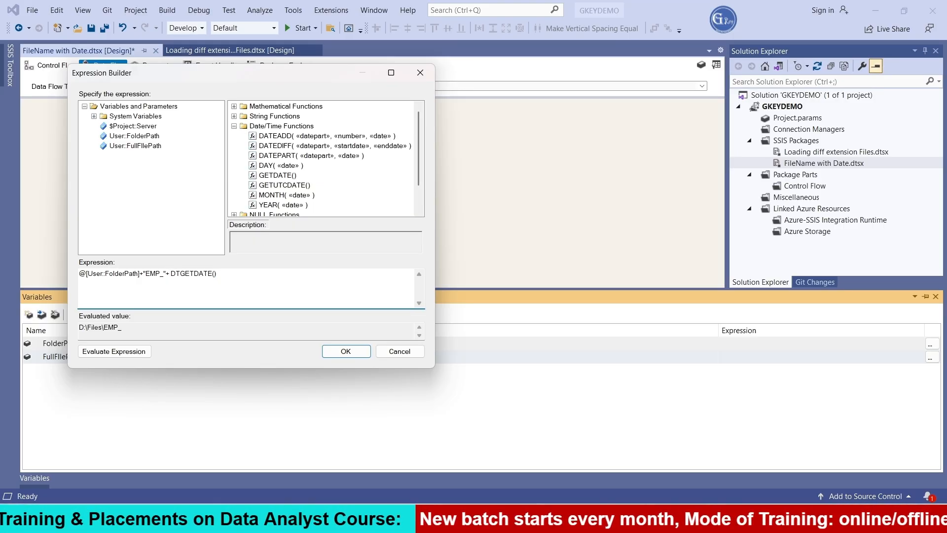
{"action": "key", "text": "Left"}
{"action": "key", "text": "Left"}
{"action": "type", "text": "("}
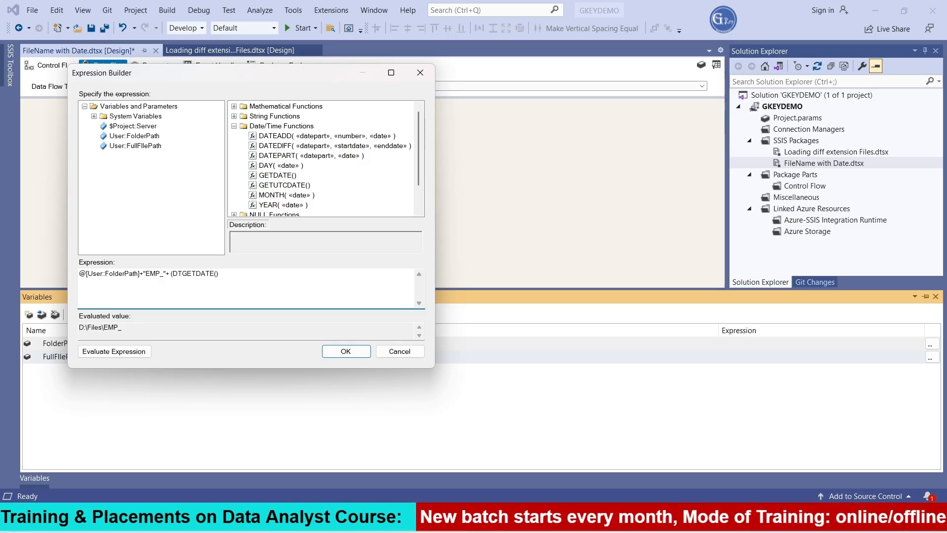
{"action": "key", "text": "Right"}
{"action": "key", "text": "Right"}
{"action": "type", "text": "_WSTR"}
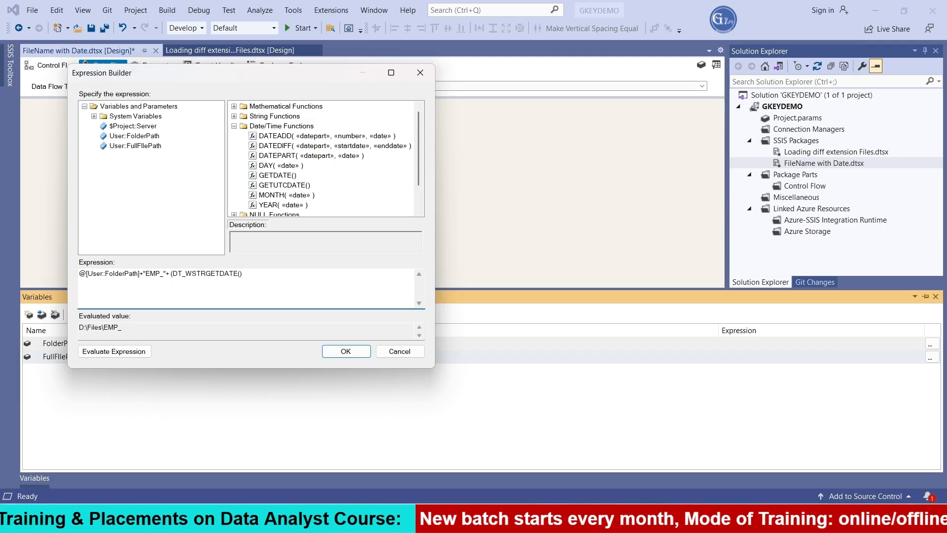
{"action": "type", "text": ","}
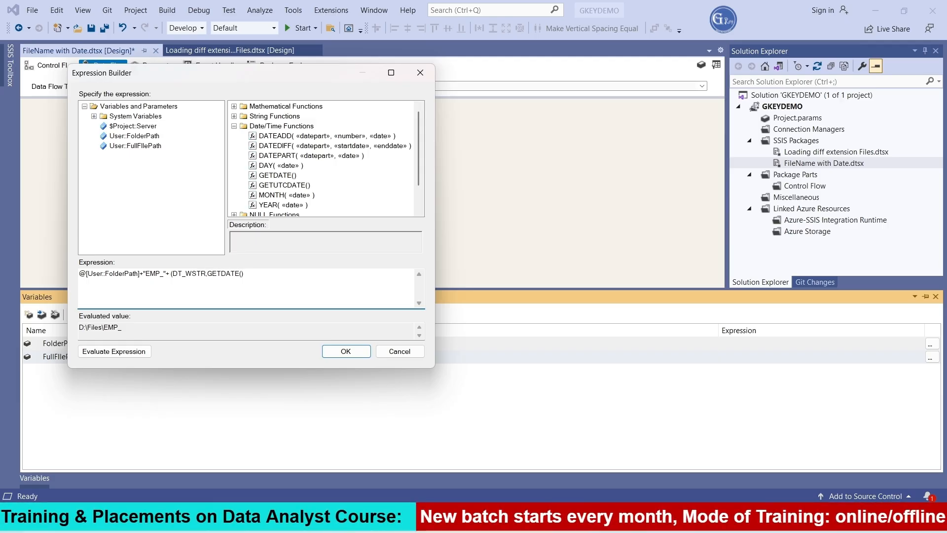
{"action": "type", "text": "30)"}
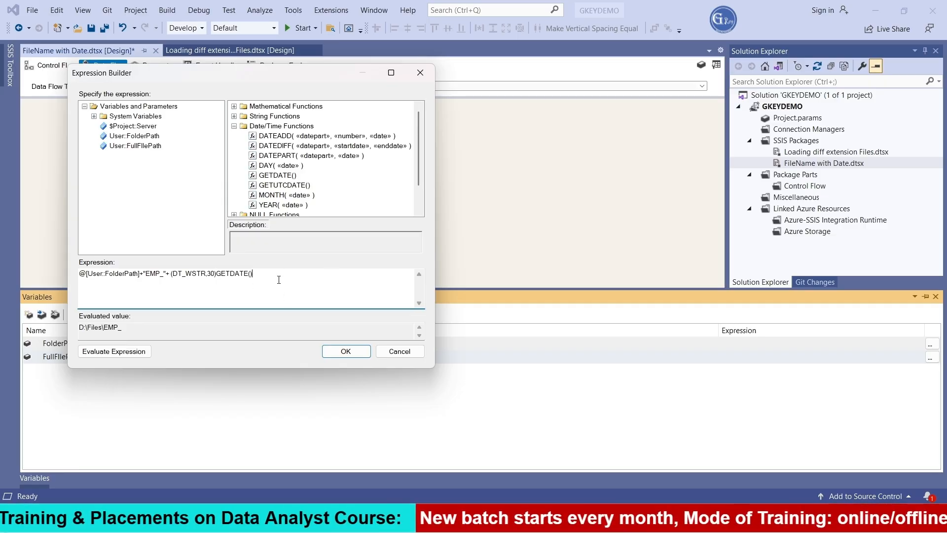
{"action": "left_click", "coordinate": [138, 353]}
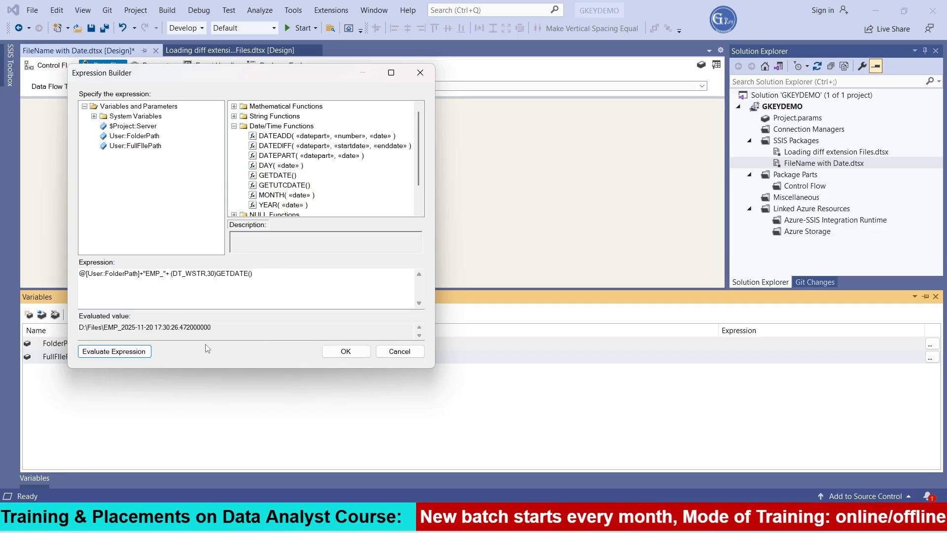
{"action": "left_click", "coordinate": [165, 328]}
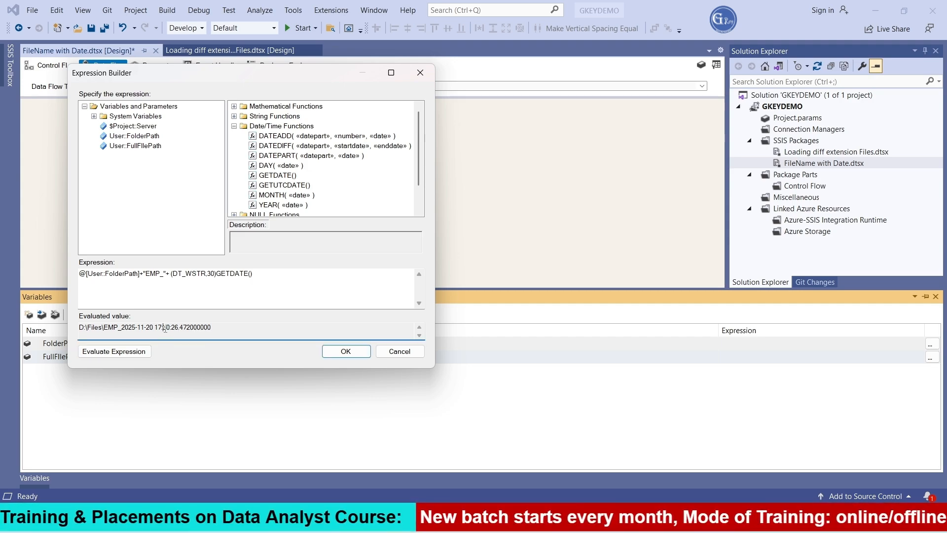
{"action": "left_click_drag", "start_coordinate": [154, 328], "coordinate": [211, 328]}
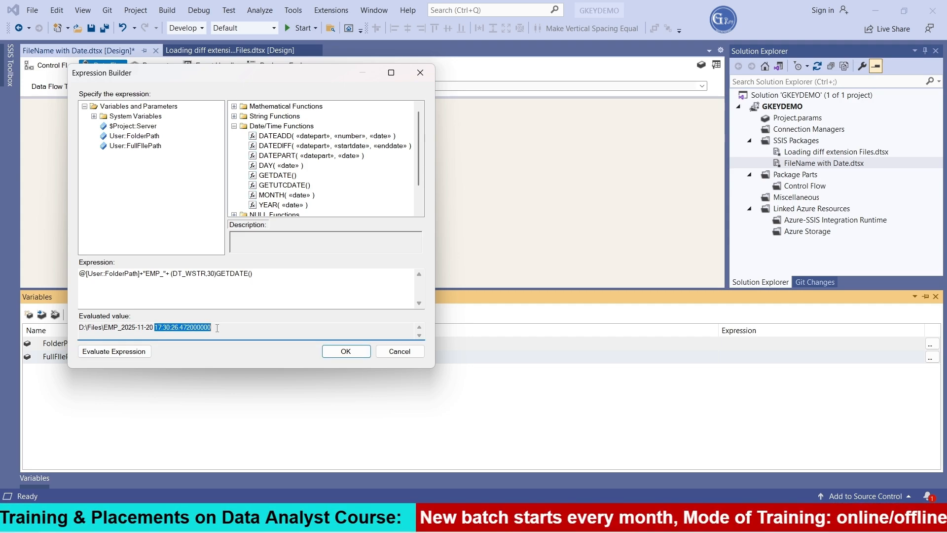
Step: Wrap the cast date in a Substring function with start 1 and length 10, and evaluate the expression
{"action": "left_click", "coordinate": [220, 281]}
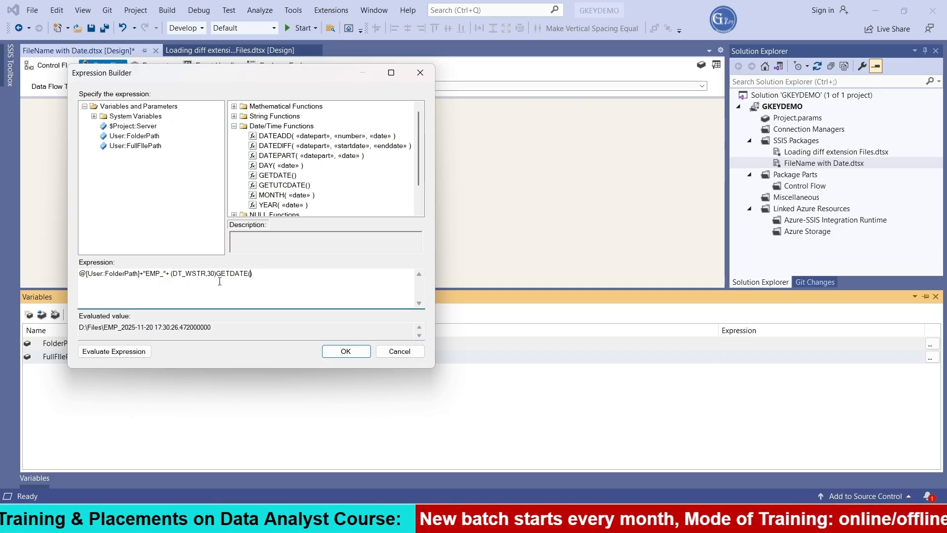
{"action": "left_click", "coordinate": [172, 274]}
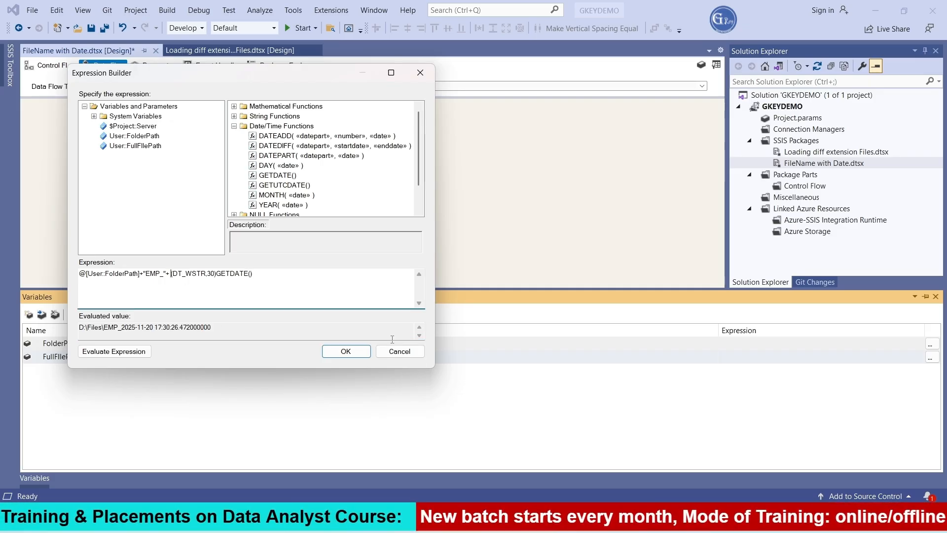
{"action": "type", "text": "Substring"}
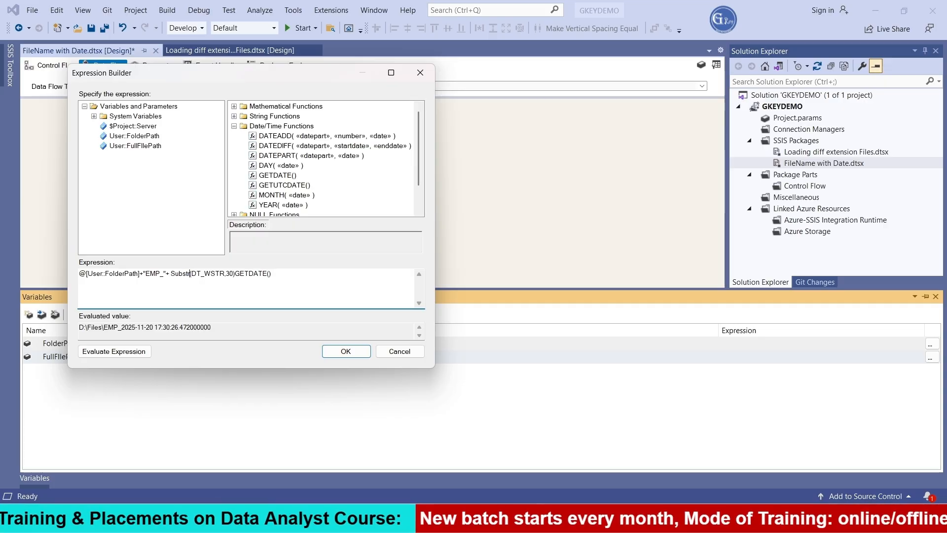
{"action": "type", "text": "("}
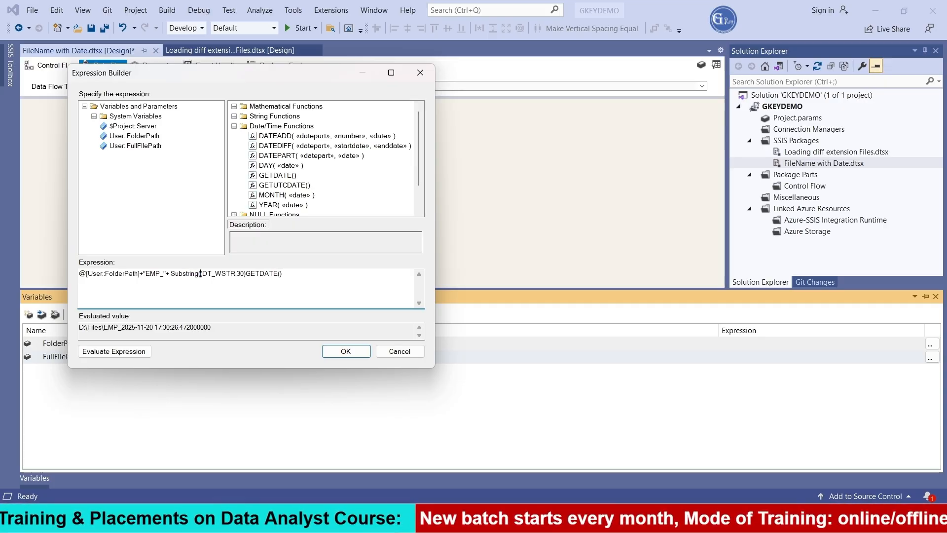
{"action": "left_click", "coordinate": [298, 274]}
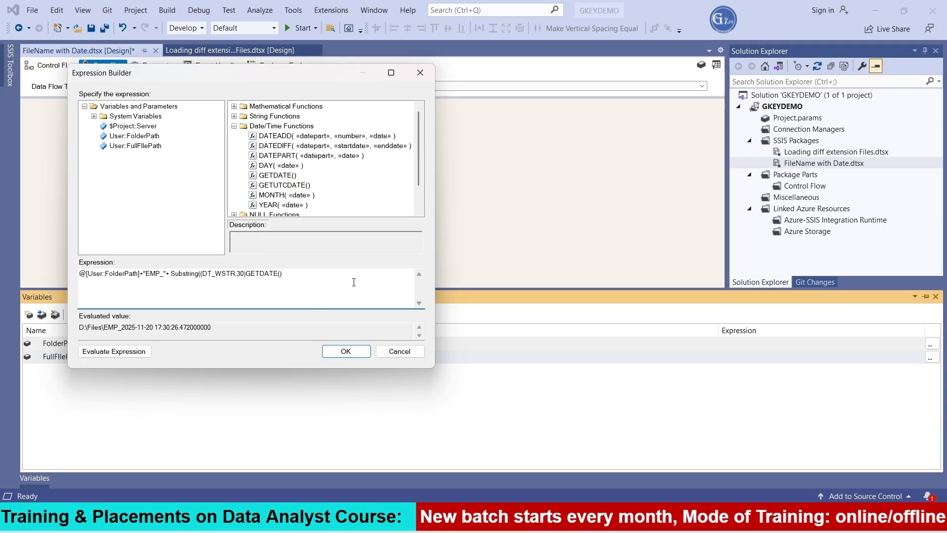
{"action": "type", "text": ",1"}
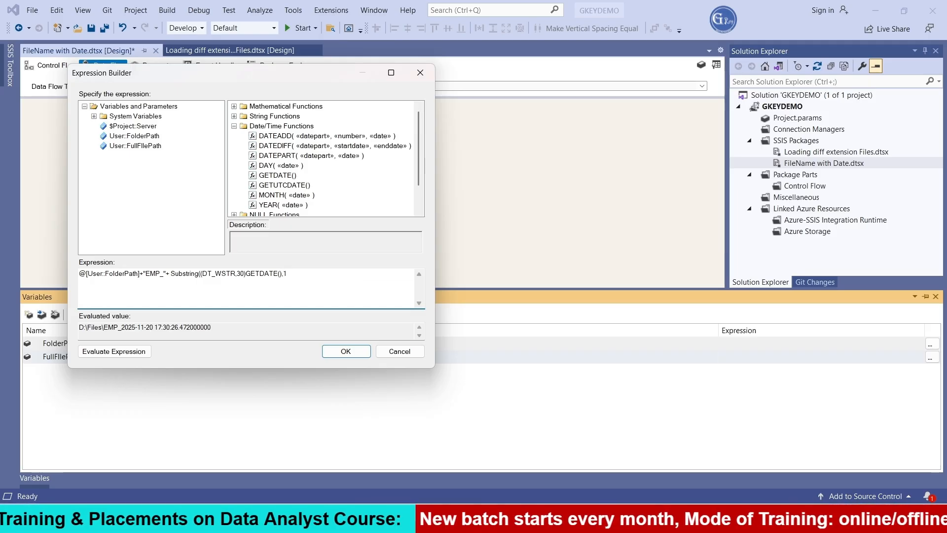
{"action": "type", "text": ",1"}
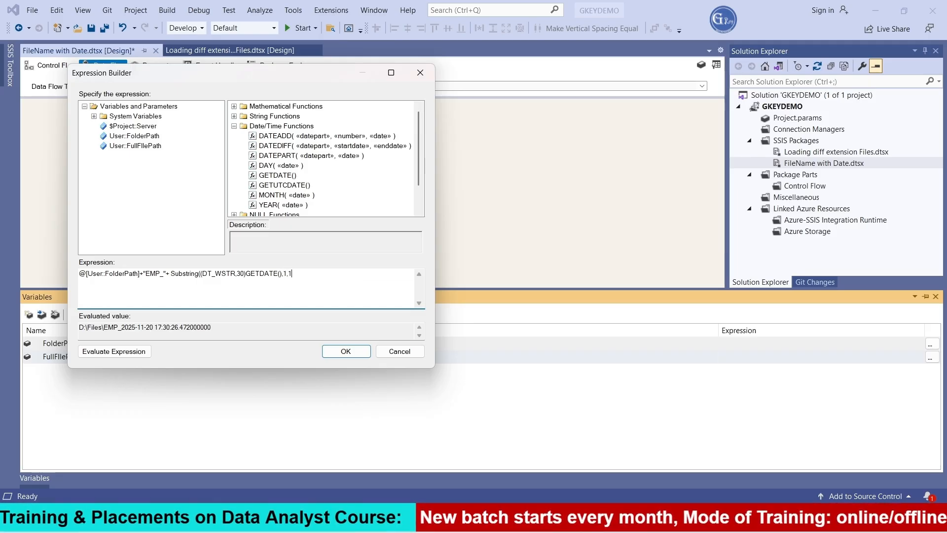
{"action": "type", "text": "0)"}
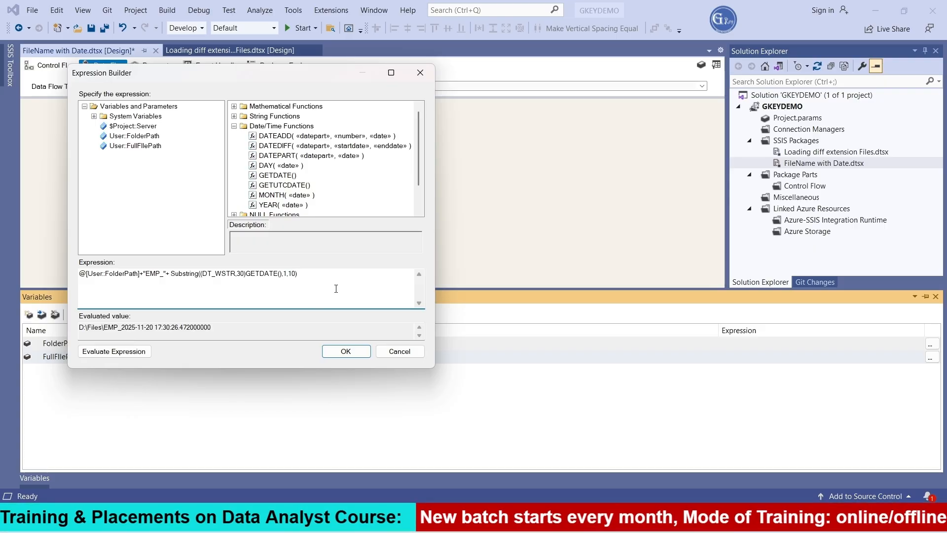
{"action": "left_click", "coordinate": [109, 352]}
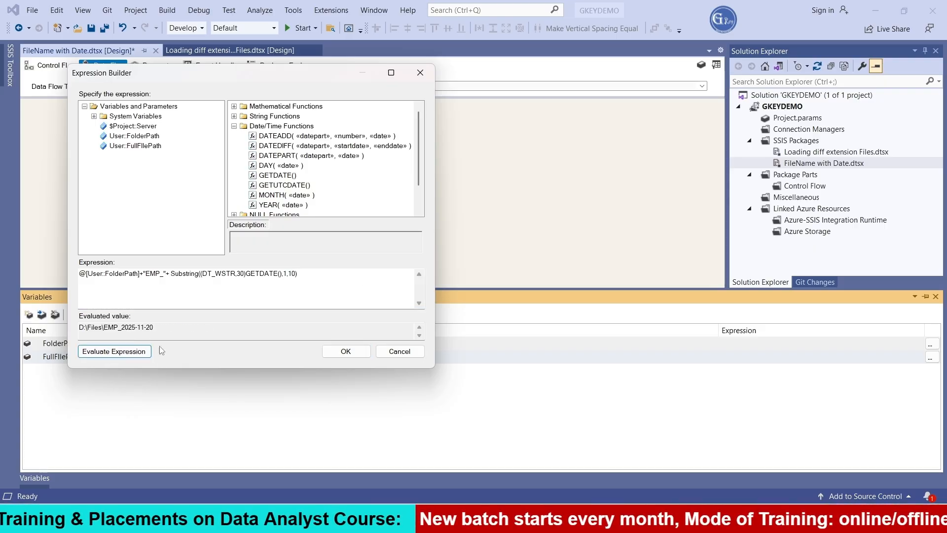
{"action": "left_click_drag", "start_coordinate": [122, 328], "coordinate": [154, 327]}
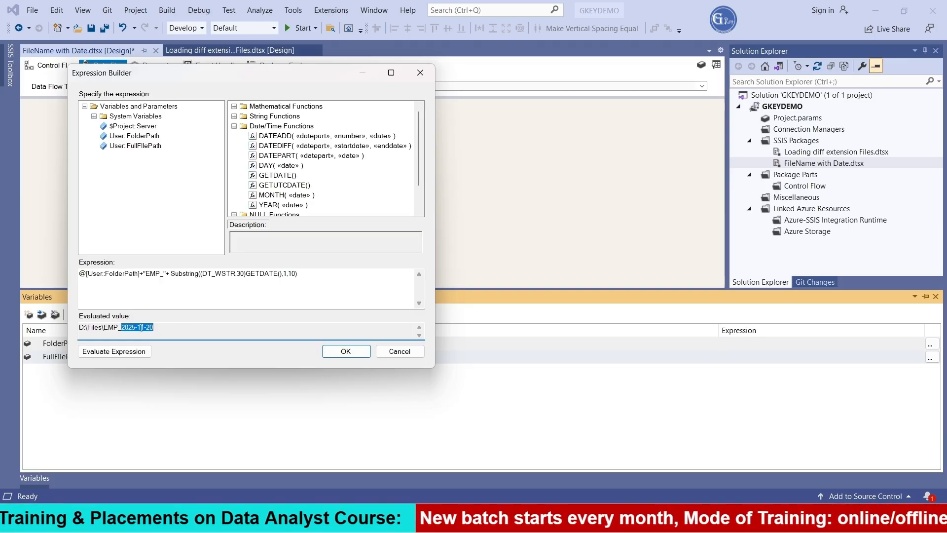
Step: Wrap the Substring call in Repalce( ) with the arguments "-" and "", and try to evaluate the expression
{"action": "left_click", "coordinate": [172, 275]}
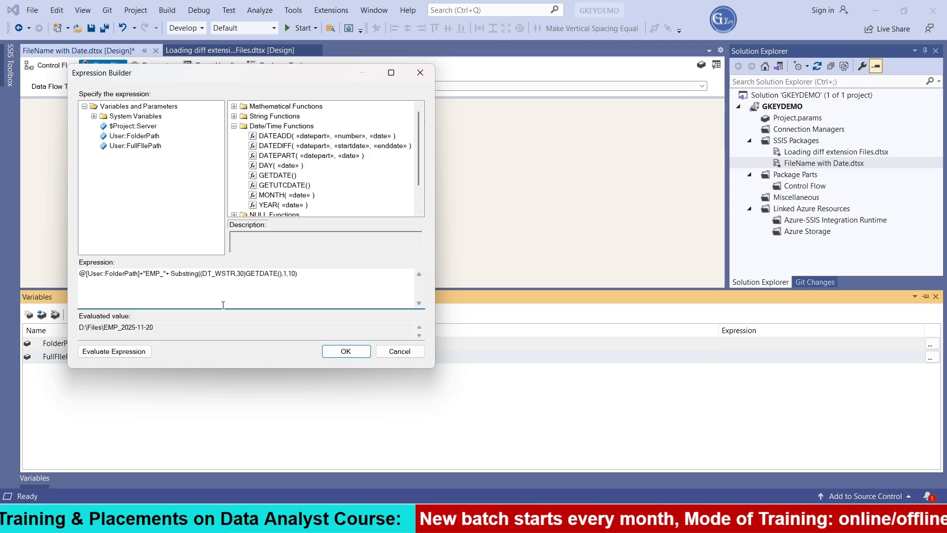
{"action": "type", "text": "R"}
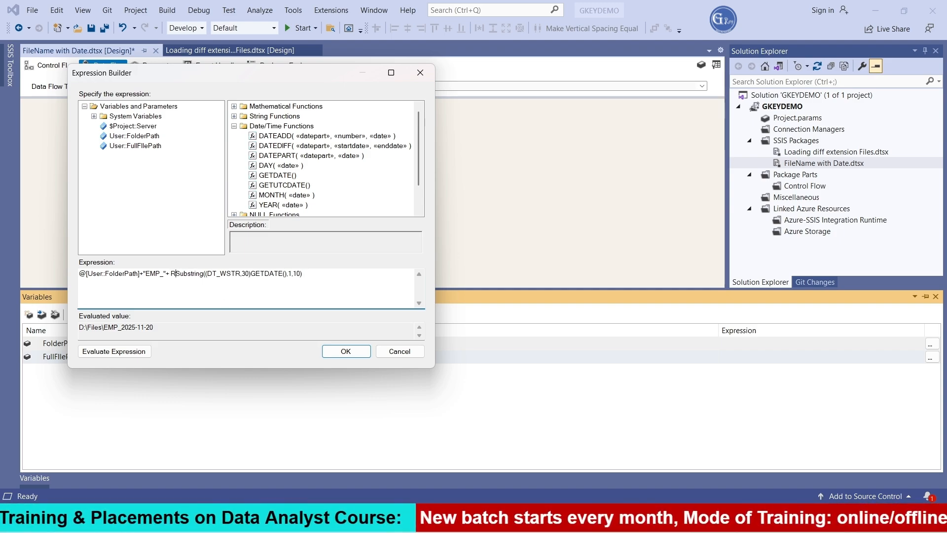
{"action": "type", "text": "epalce"}
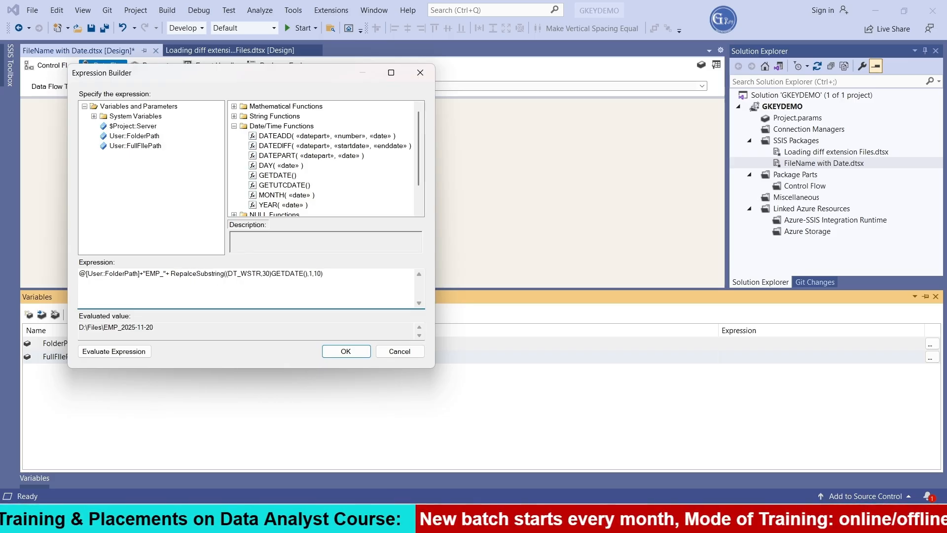
{"action": "type", "text": "("}
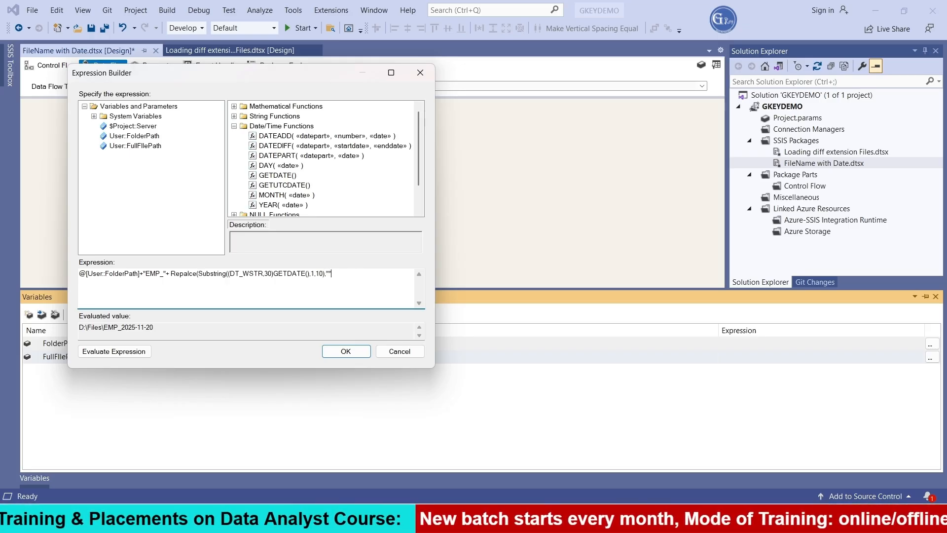
{"action": "type", "text": "-"}
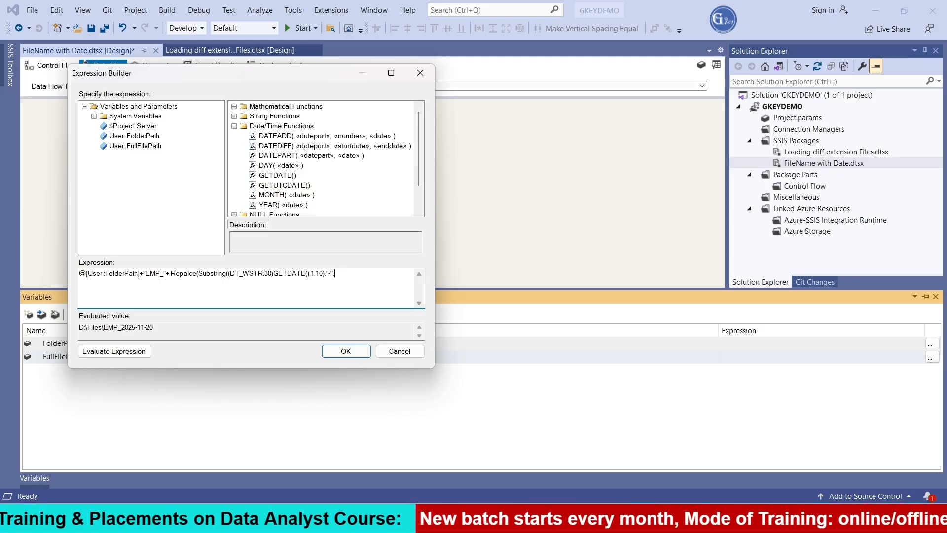
{"action": "type", "text": "\",\""}
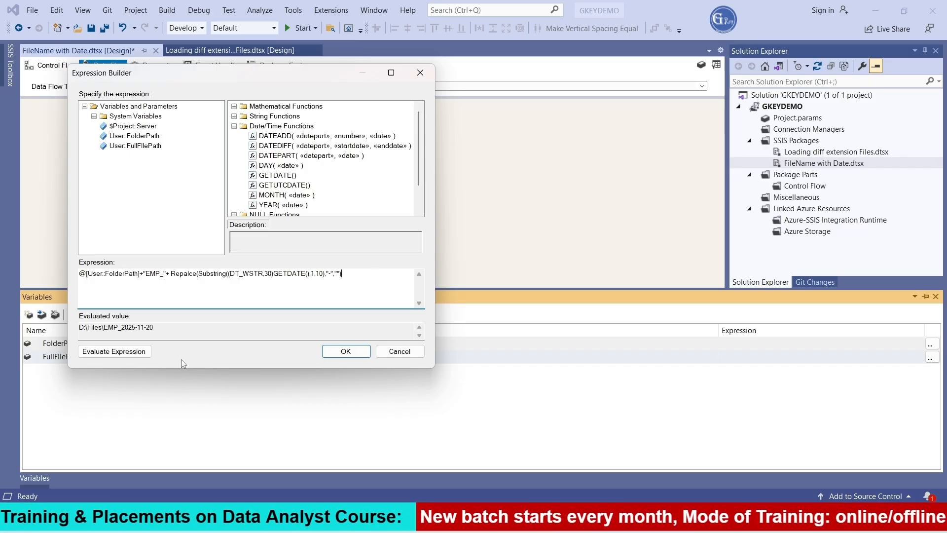
{"action": "left_click", "coordinate": [124, 351]}
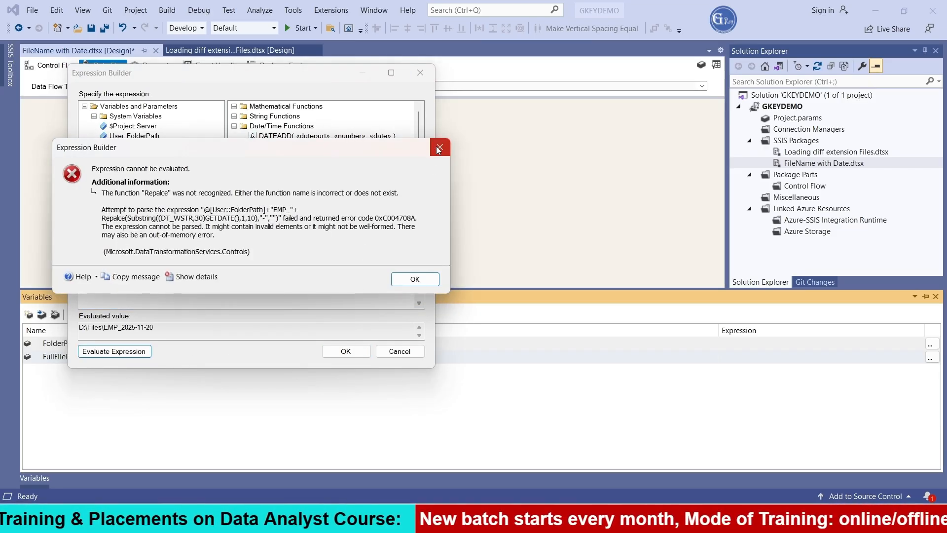
{"action": "left_click", "coordinate": [438, 147]}
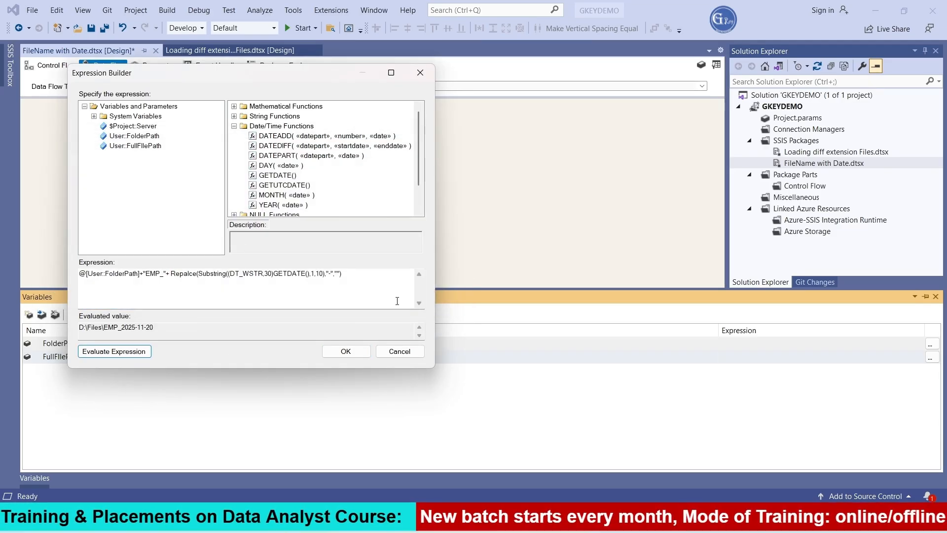
Step: Re-enter the "-" search argument after the Substring call and try to evaluate the expression again
{"action": "left_click", "coordinate": [332, 272]}
{"action": "key", "text": "BackSpace"}
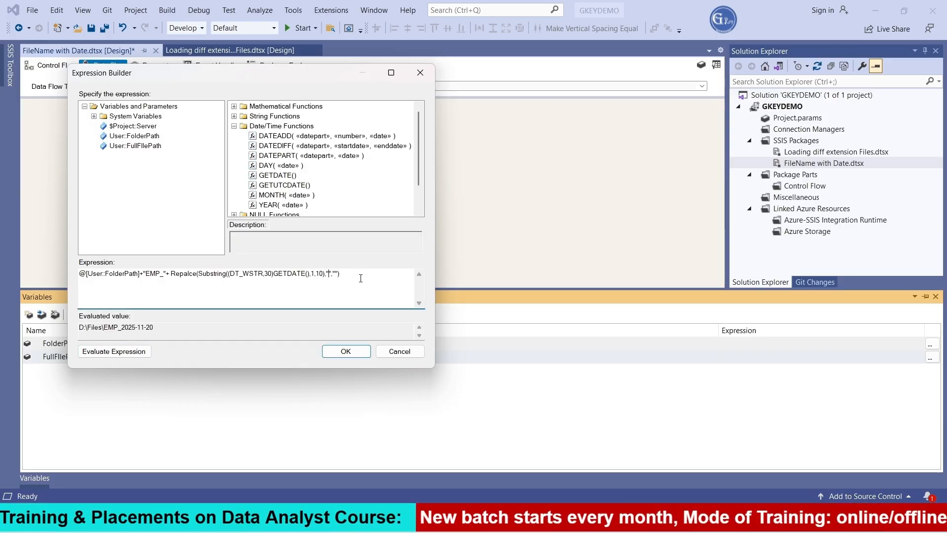
{"action": "left_click", "coordinate": [126, 352]}
{"action": "left_click", "coordinate": [412, 280]}
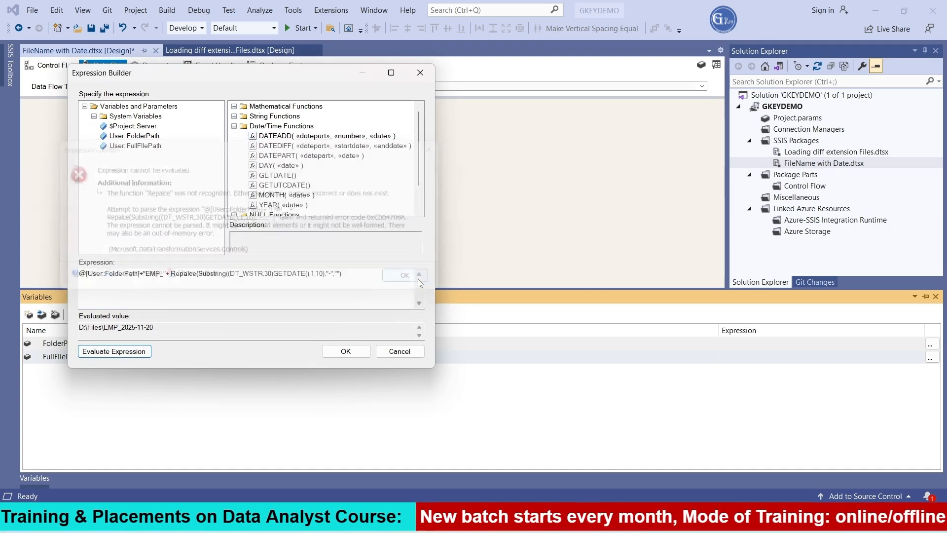
Step: Correct the misspelled function name to Replace in the FullFIlePath expression and evaluate it
{"action": "left_click", "coordinate": [187, 274]}
{"action": "key", "text": "BackSpace"}
{"action": "key", "text": "BackSpace"}
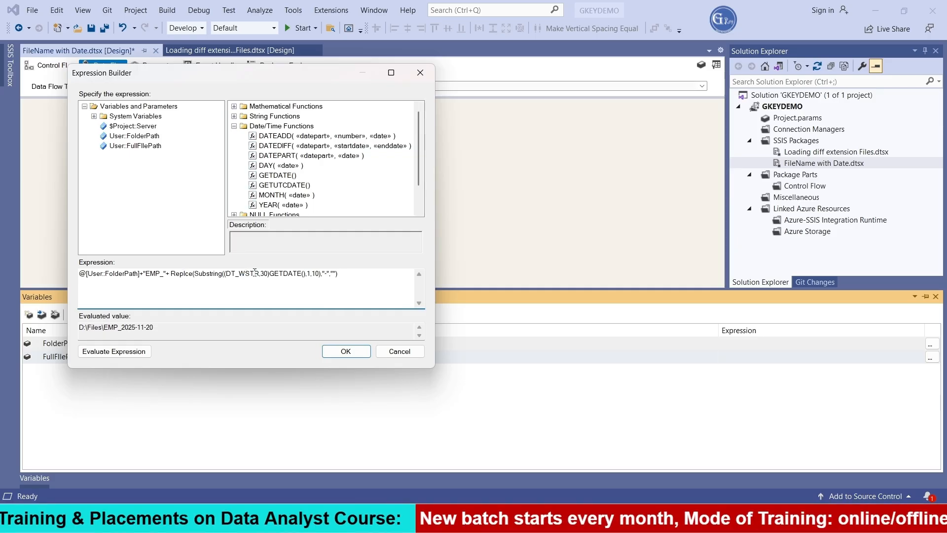
{"action": "type", "text": "a"}
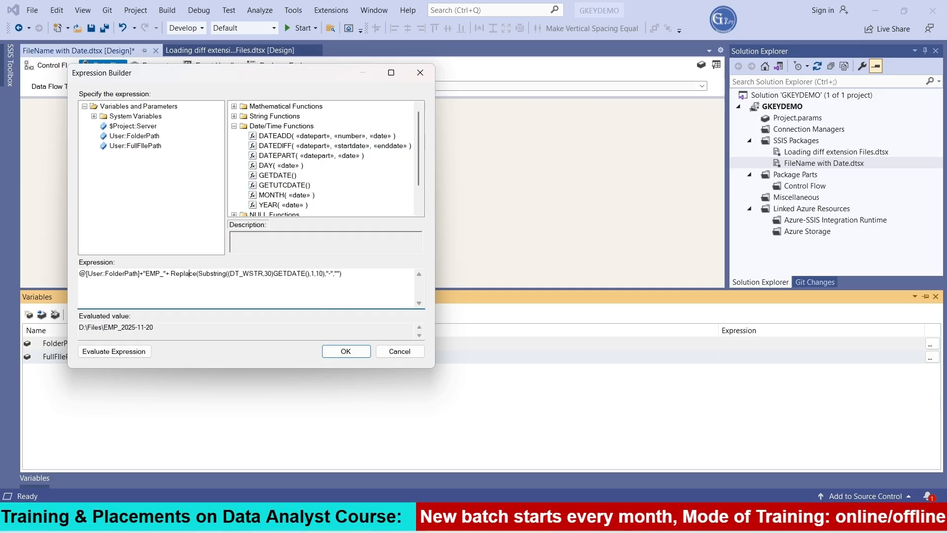
{"action": "left_click", "coordinate": [120, 353]}
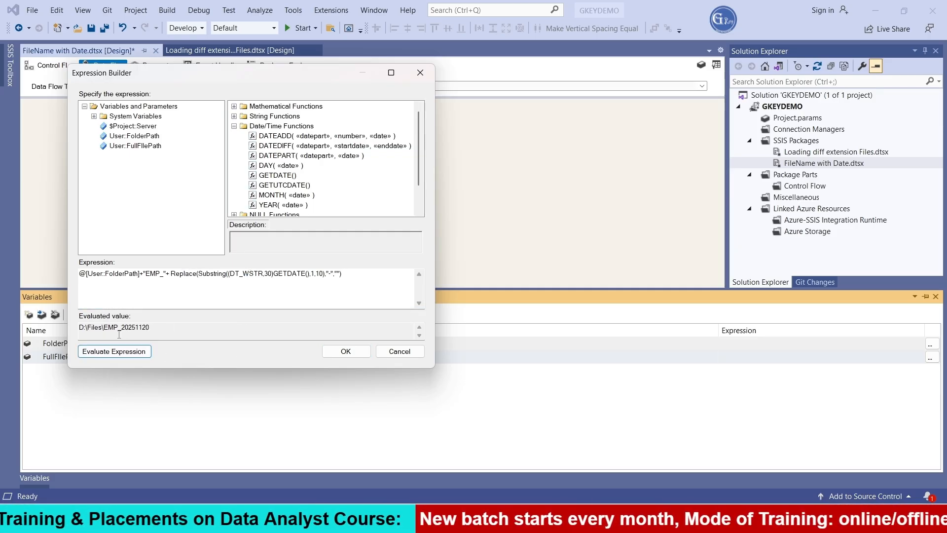
{"action": "left_click_drag", "start_coordinate": [121, 328], "coordinate": [153, 328]}
{"action": "left_click", "coordinate": [182, 333]}
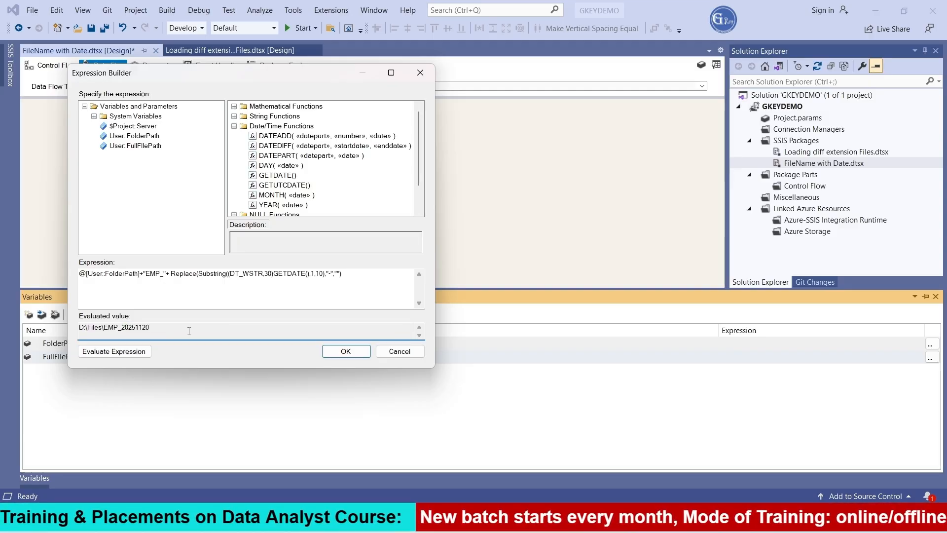
Step: Append +".txt" to the end of the FullFIlePath expression, evaluate it and check the resulting path
{"action": "left_click", "coordinate": [348, 278]}
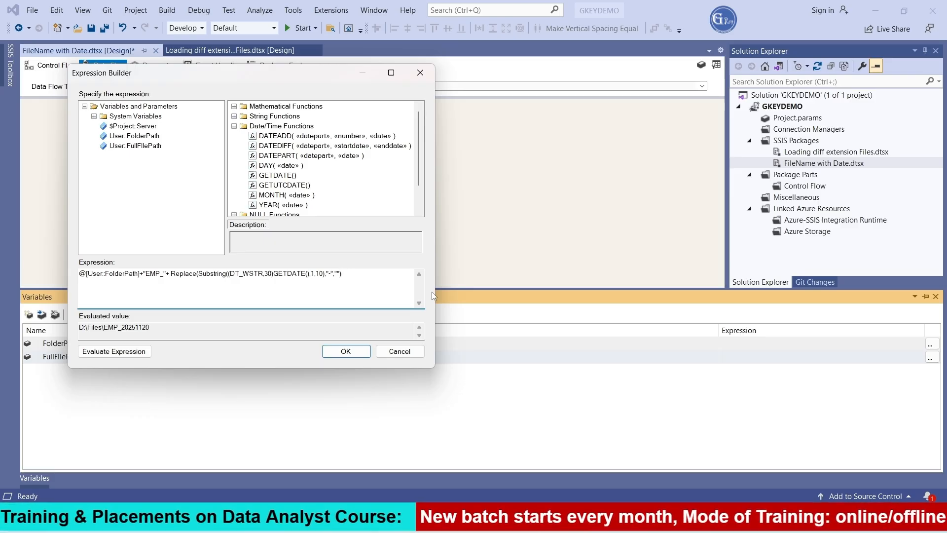
{"action": "type", "text": "+\"\""}
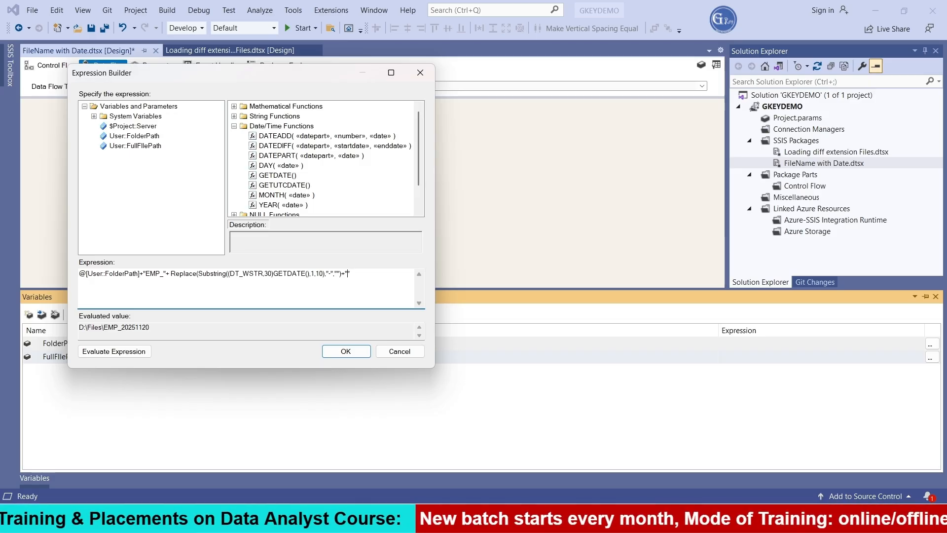
{"action": "type", "text": ".txt"}
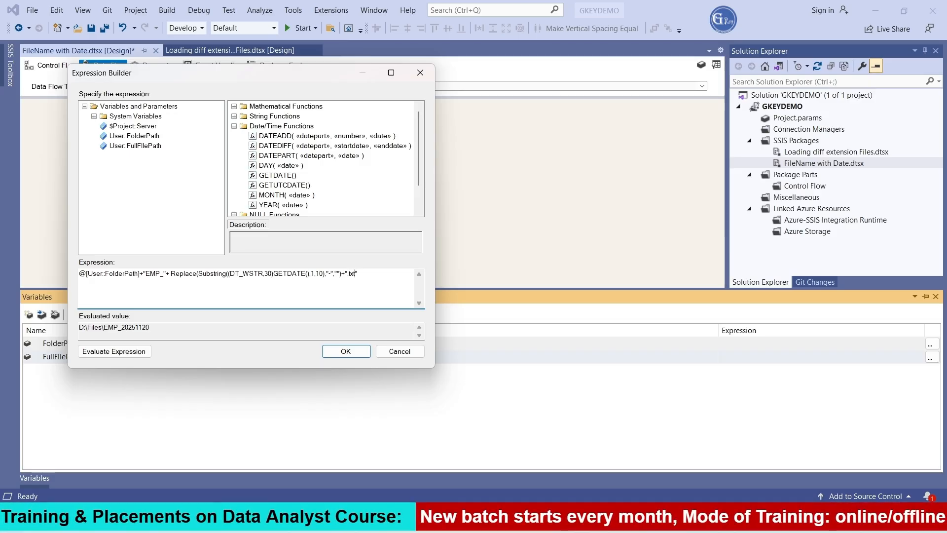
{"action": "left_click", "coordinate": [125, 353]}
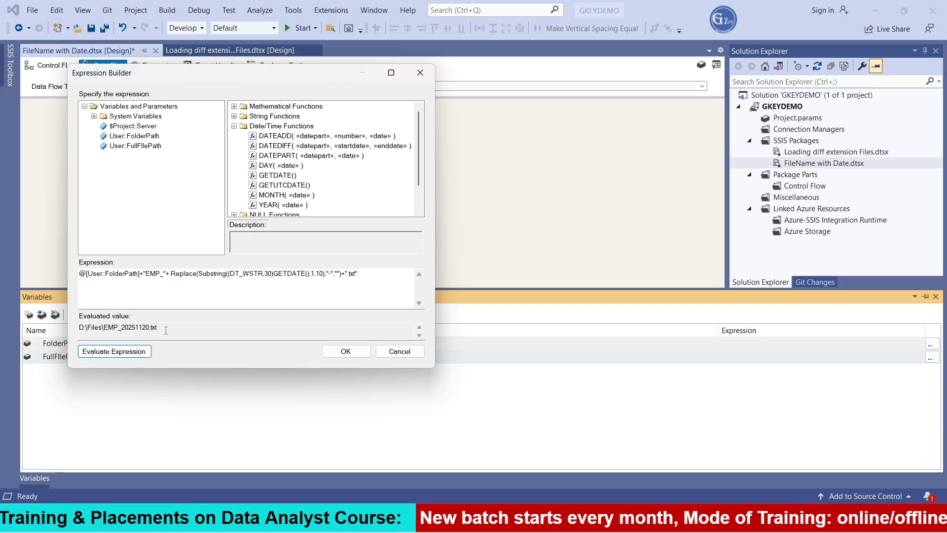
{"action": "left_click_drag", "start_coordinate": [166, 331], "coordinate": [81, 330]}
{"action": "left_click", "coordinate": [202, 328]}
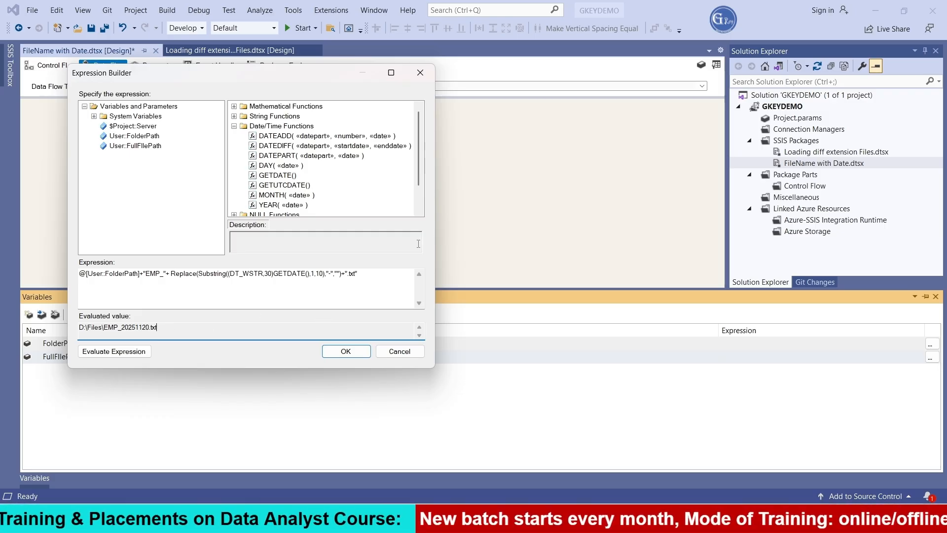
Step: Copy the whole expression and paste it on a new line below the SELECT statement in SQL Server Management Studio
{"action": "left_click_drag", "start_coordinate": [359, 274], "coordinate": [79, 274]}
{"action": "key", "text": "ctrl+c"}
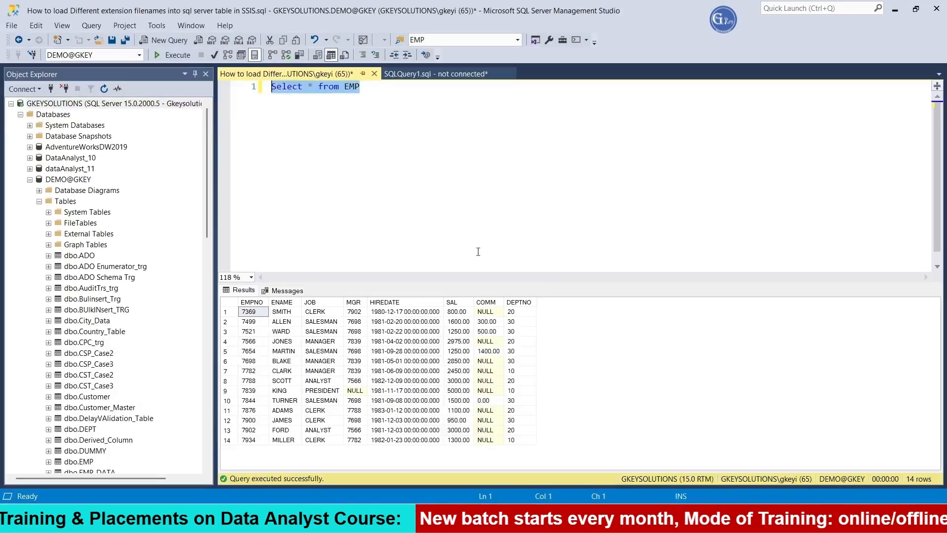
{"action": "left_click", "coordinate": [393, 105]}
{"action": "key", "text": "Return"}
{"action": "key", "text": "ctrl+v"}
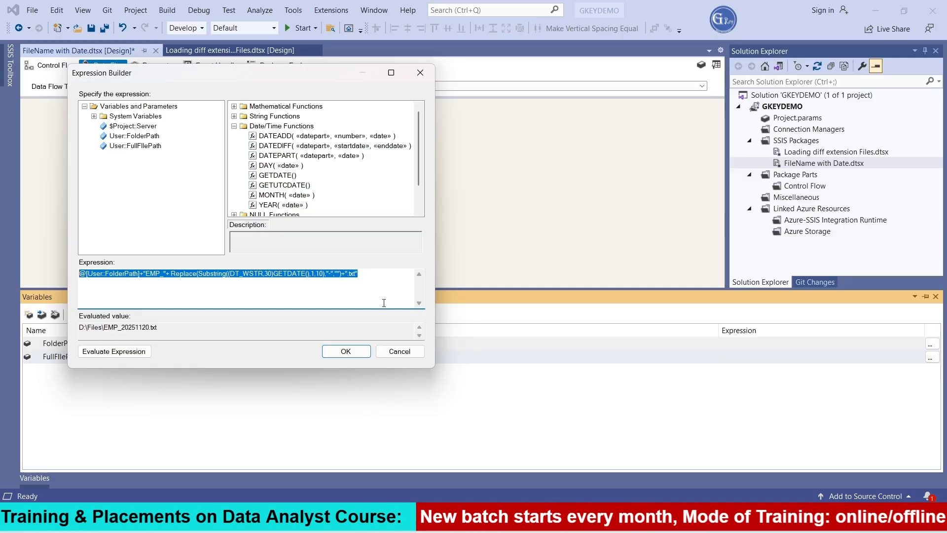
Step: Back in Visual Studio, evaluate the FullFIlePath expression once more and accept it for the variable
{"action": "left_click", "coordinate": [127, 353]}
{"action": "left_click", "coordinate": [346, 351]}
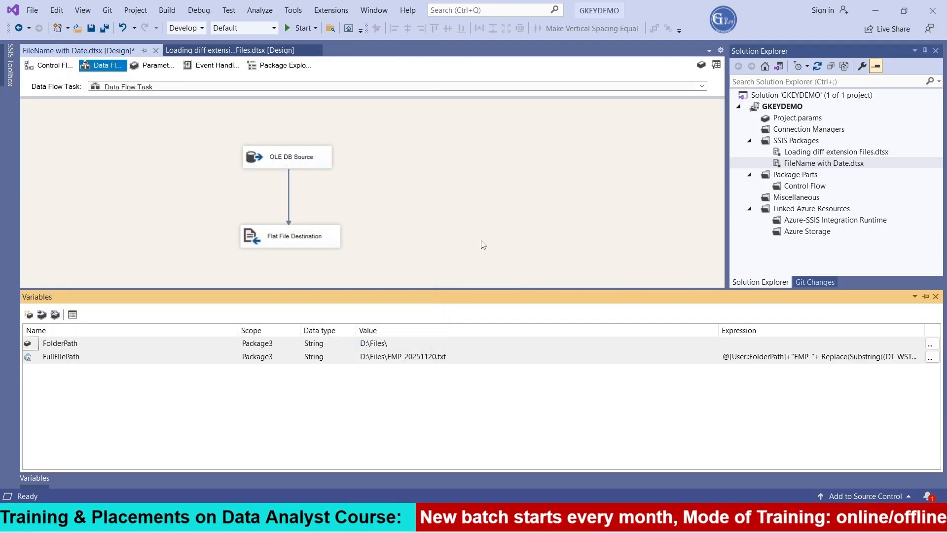
{"action": "left_click", "coordinate": [257, 335]}
Step: Open the property expressions of the Flat File Connection Manager and choose ConnectionString as the property
{"action": "left_click", "coordinate": [202, 427]}
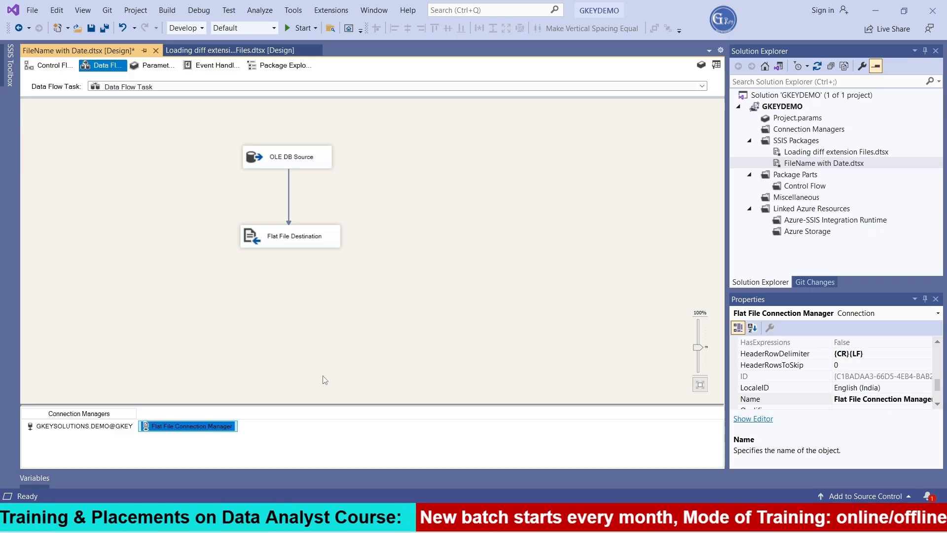
{"action": "left_click", "coordinate": [288, 242]}
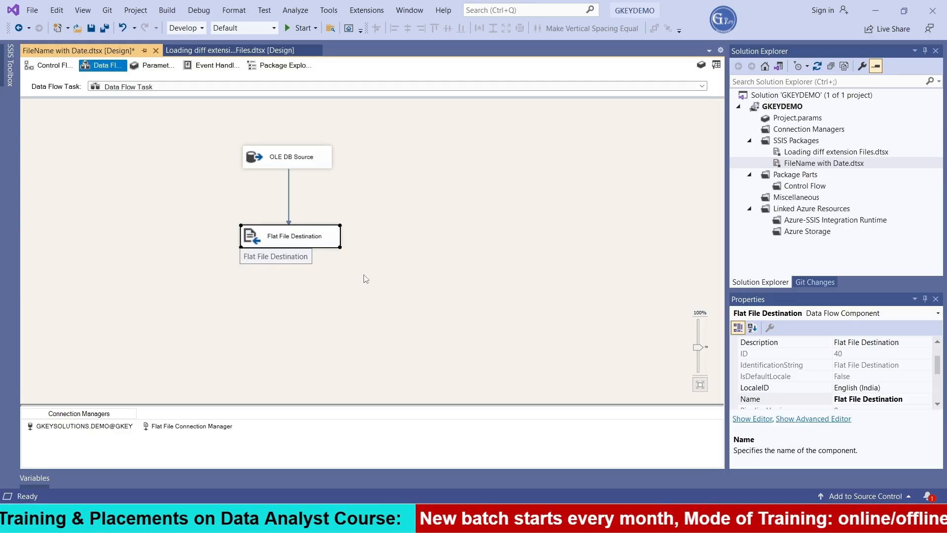
{"action": "left_click", "coordinate": [197, 427]}
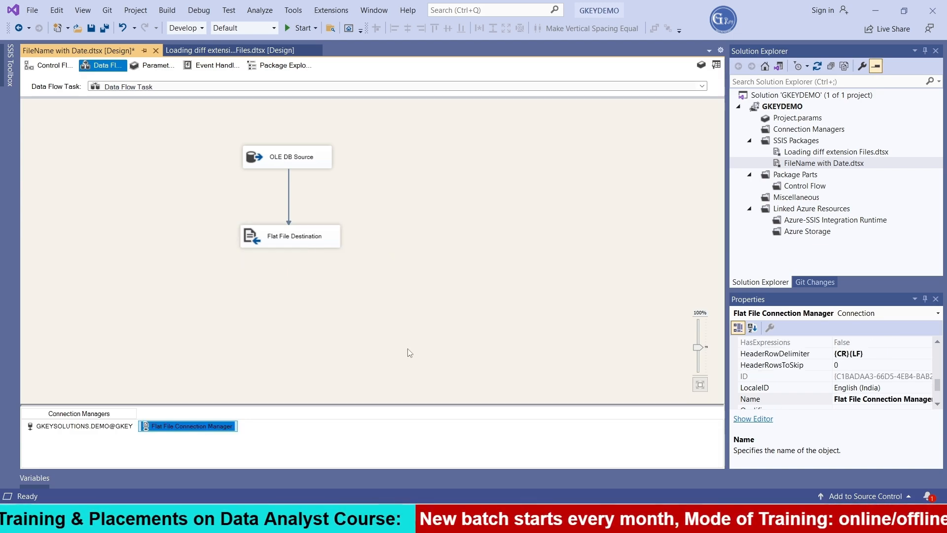
{"action": "scroll", "coordinate": [887, 385], "scroll_direction": "up", "scroll_amount": 3}
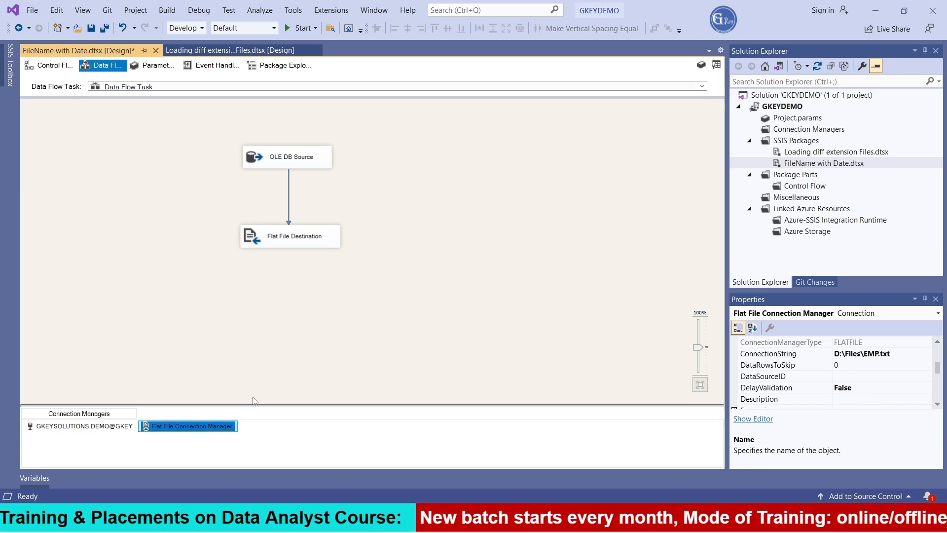
{"action": "scroll", "coordinate": [883, 378], "scroll_direction": "up", "scroll_amount": 3}
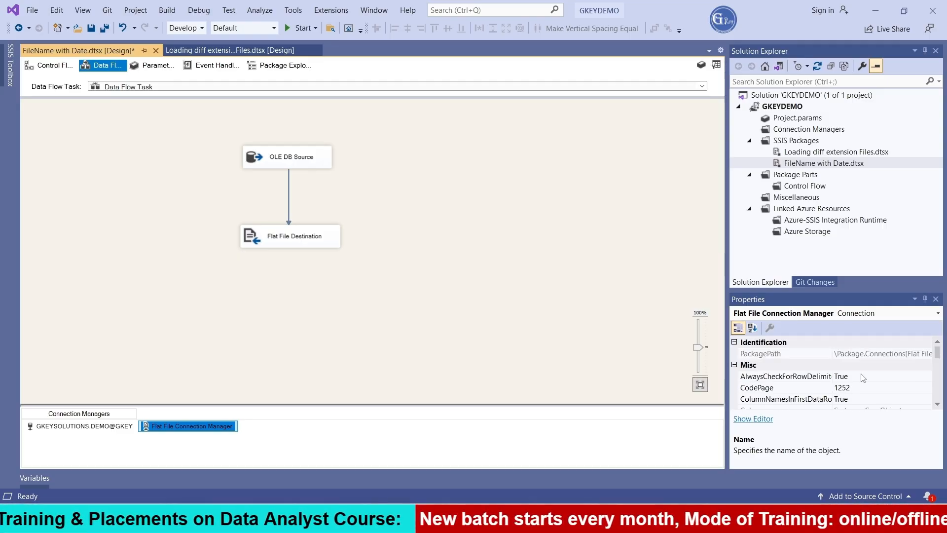
{"action": "scroll", "coordinate": [863, 378], "scroll_direction": "down", "scroll_amount": 5}
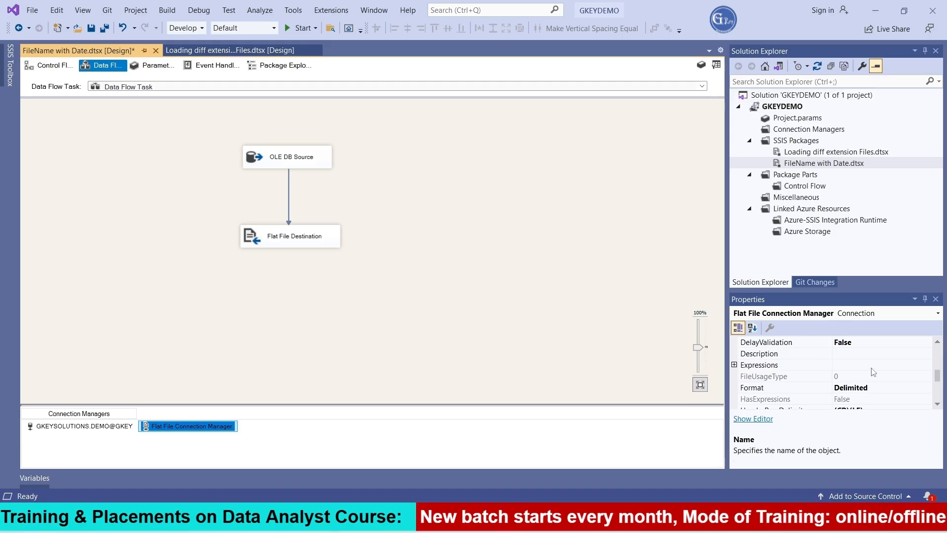
{"action": "left_click", "coordinate": [872, 365]}
{"action": "left_click", "coordinate": [927, 365]}
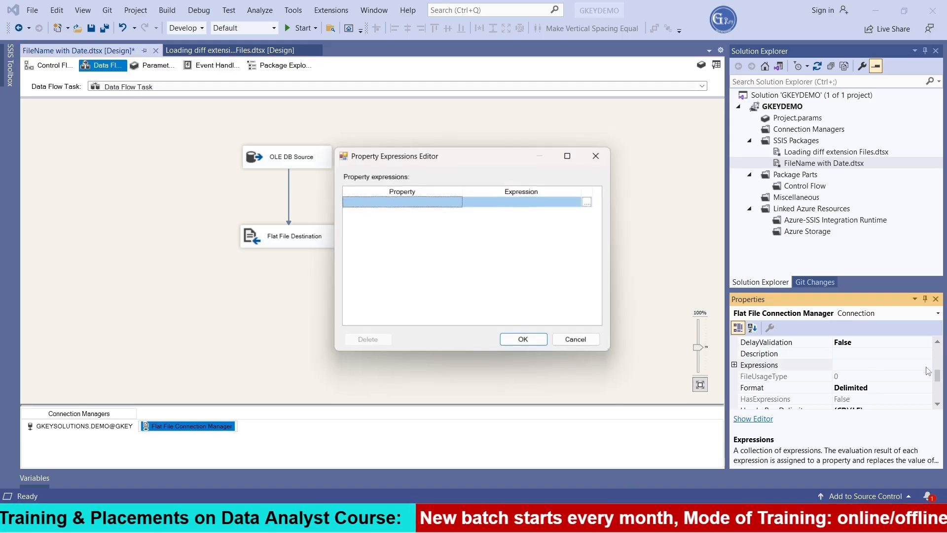
{"action": "left_click", "coordinate": [459, 202]}
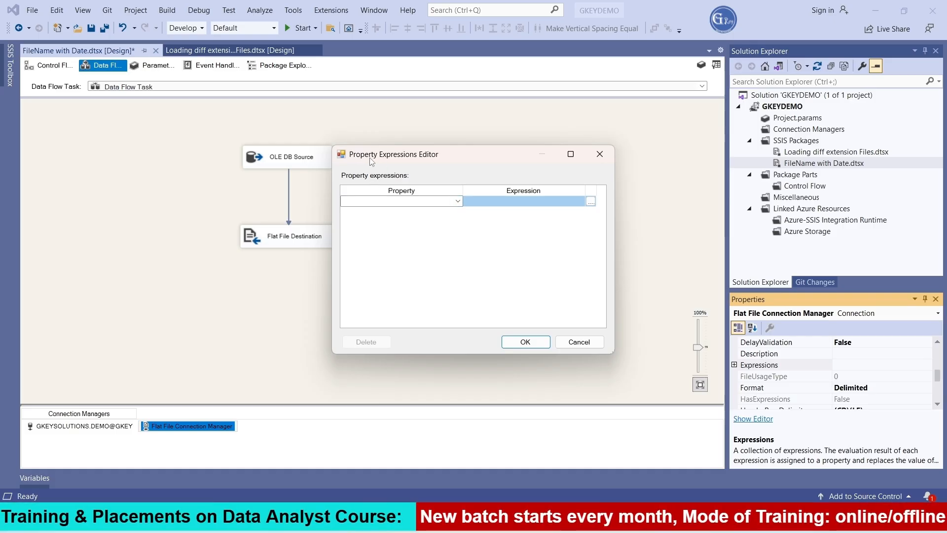
{"action": "left_click", "coordinate": [450, 206]}
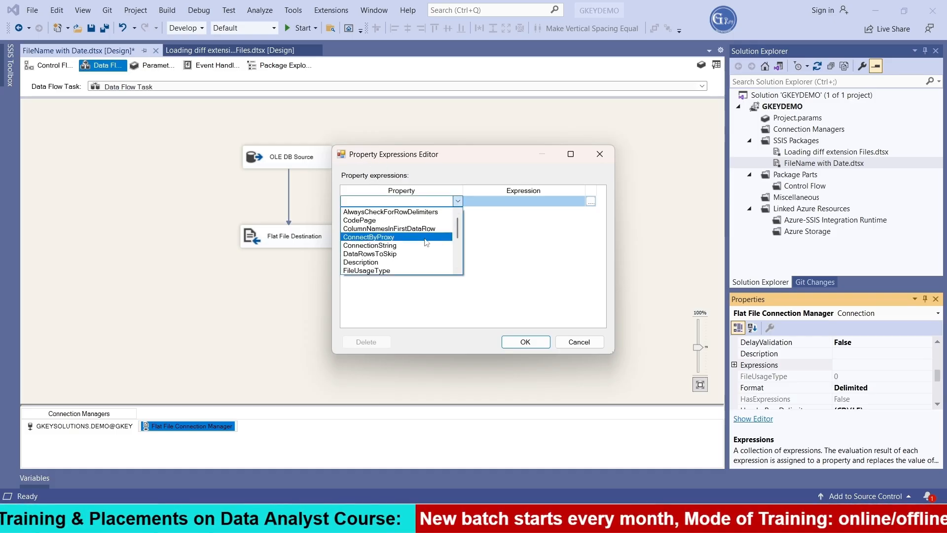
{"action": "left_click", "coordinate": [413, 251]}
Step: Set the ConnectionString expression to @[User::FullFIlePath], evaluate it, and accept the property expressions
{"action": "left_click", "coordinate": [591, 201]}
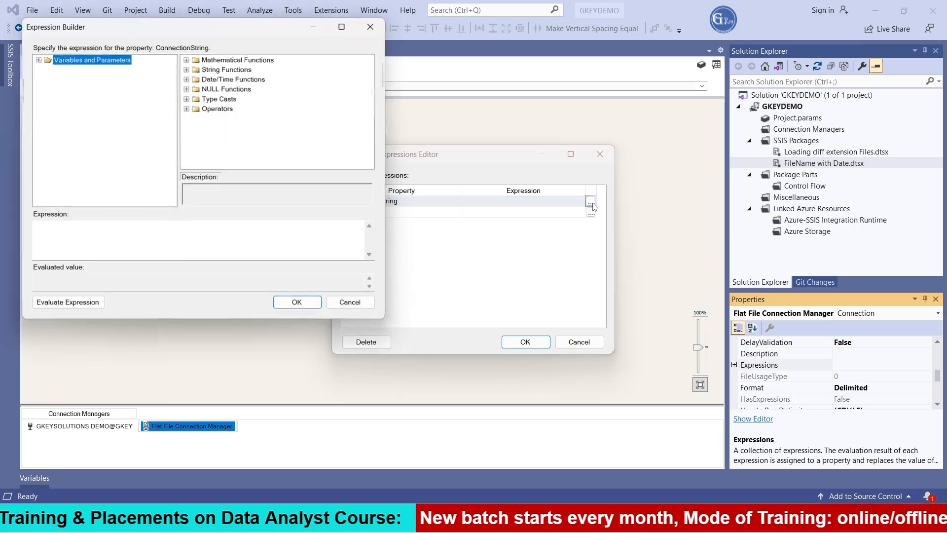
{"action": "left_click", "coordinate": [37, 59]}
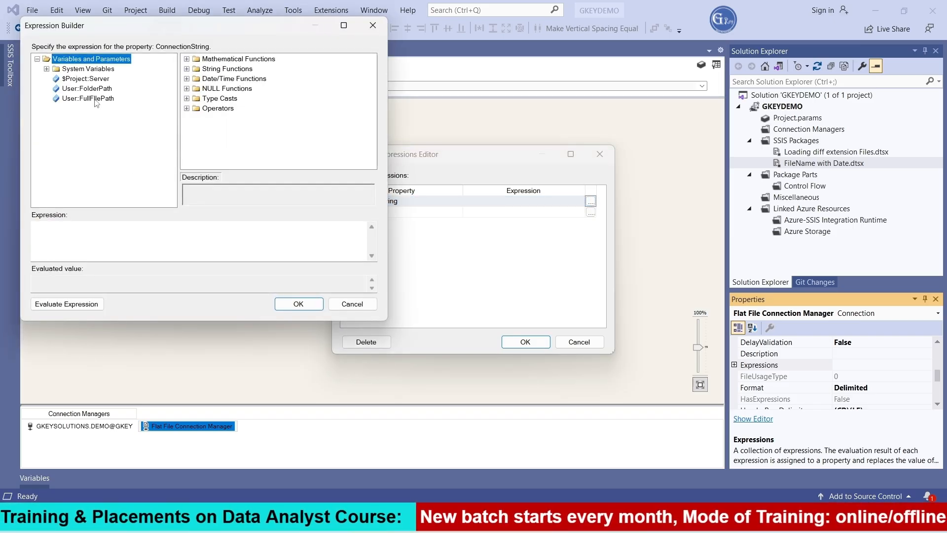
{"action": "left_click_drag", "start_coordinate": [96, 102], "coordinate": [117, 241]}
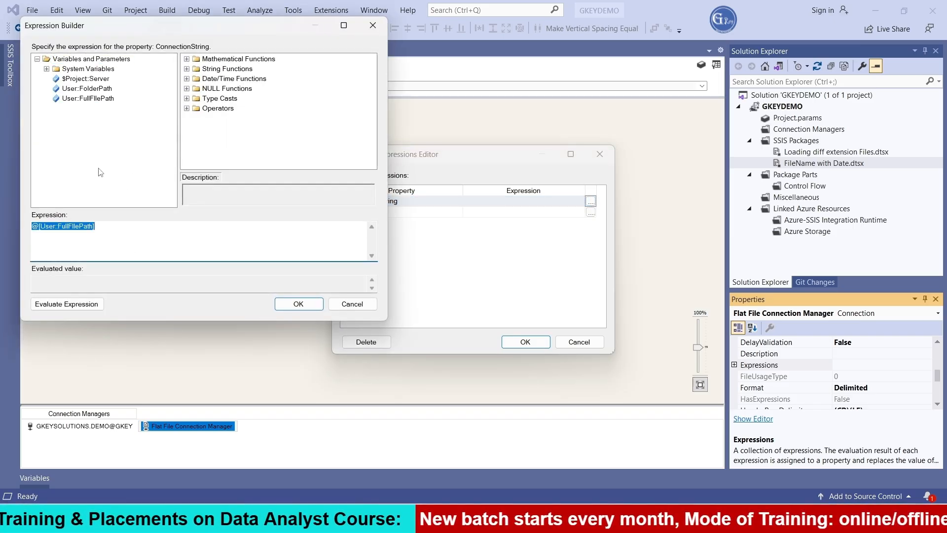
{"action": "left_click", "coordinate": [79, 301]}
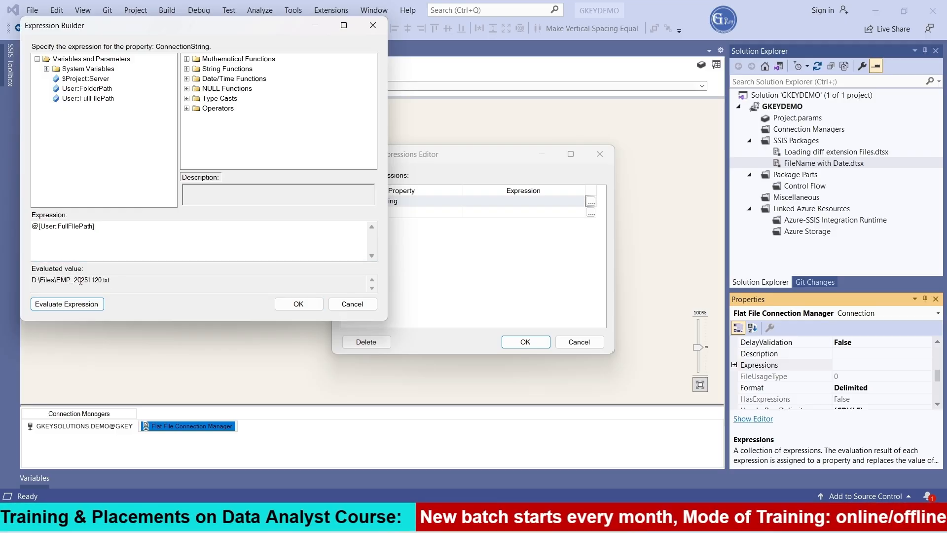
{"action": "left_click_drag", "start_coordinate": [74, 280], "coordinate": [103, 282]}
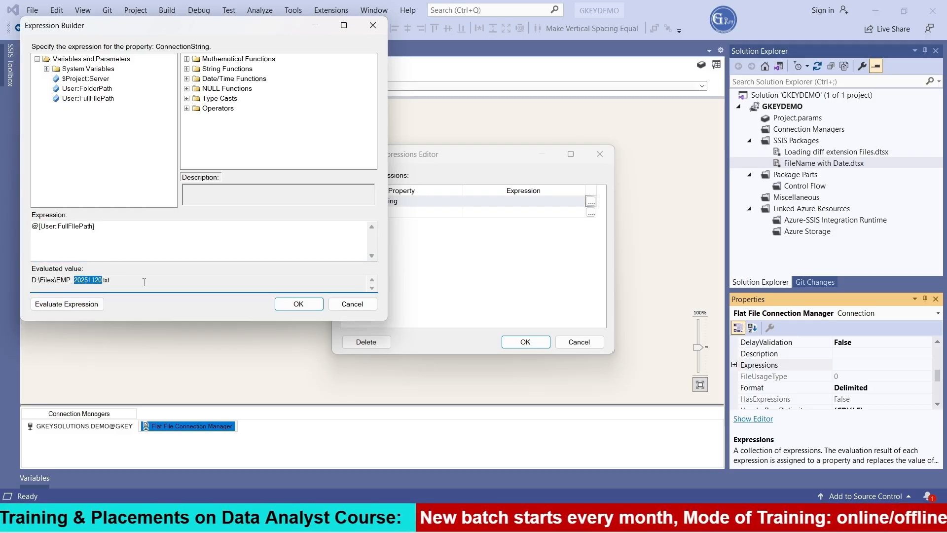
{"action": "left_click", "coordinate": [305, 307]}
{"action": "left_click", "coordinate": [503, 342]}
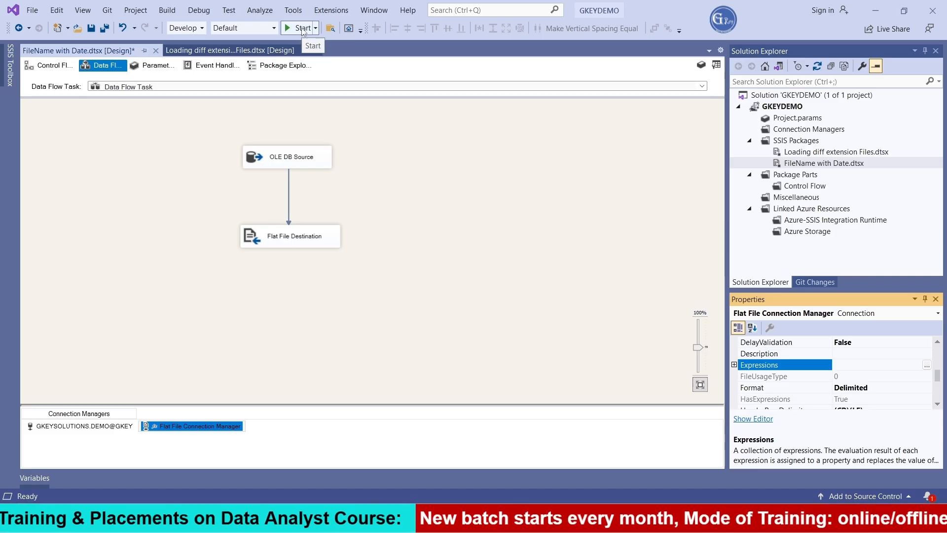
Step: Run the package, switch to the D:\Files folder in File Explorer, and check the contents of EMP.txt
{"action": "left_click", "coordinate": [303, 29]}
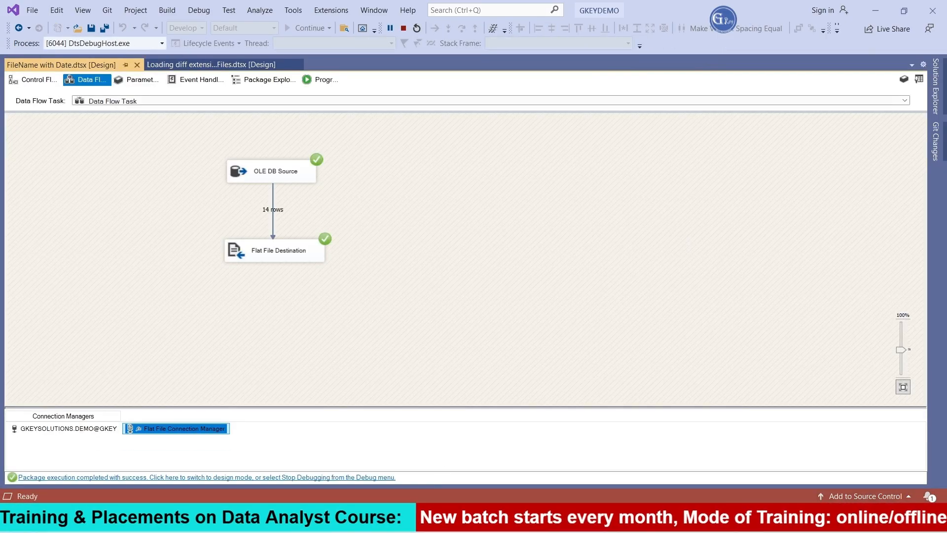
{"action": "left_click", "coordinate": [415, 518]}
{"action": "left_click", "coordinate": [271, 117]}
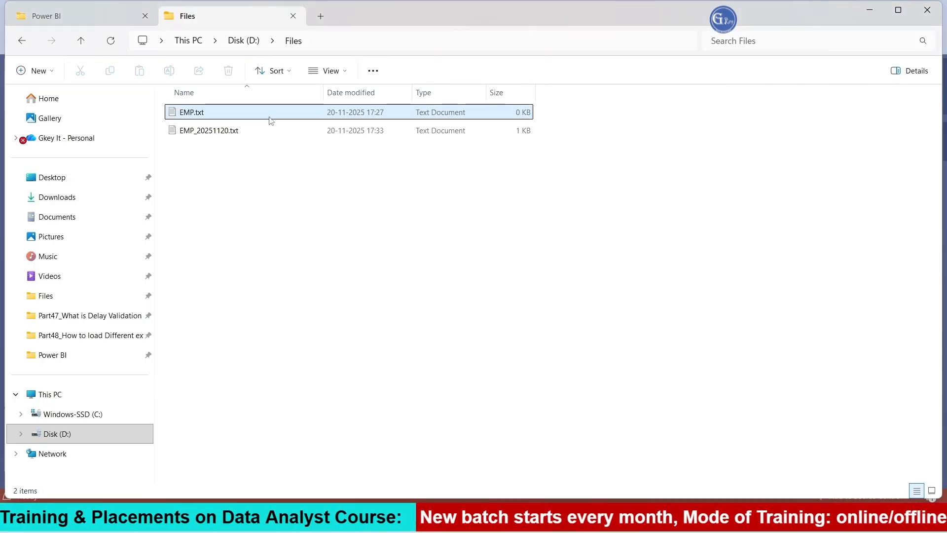
{"action": "double_click", "coordinate": [206, 117]}
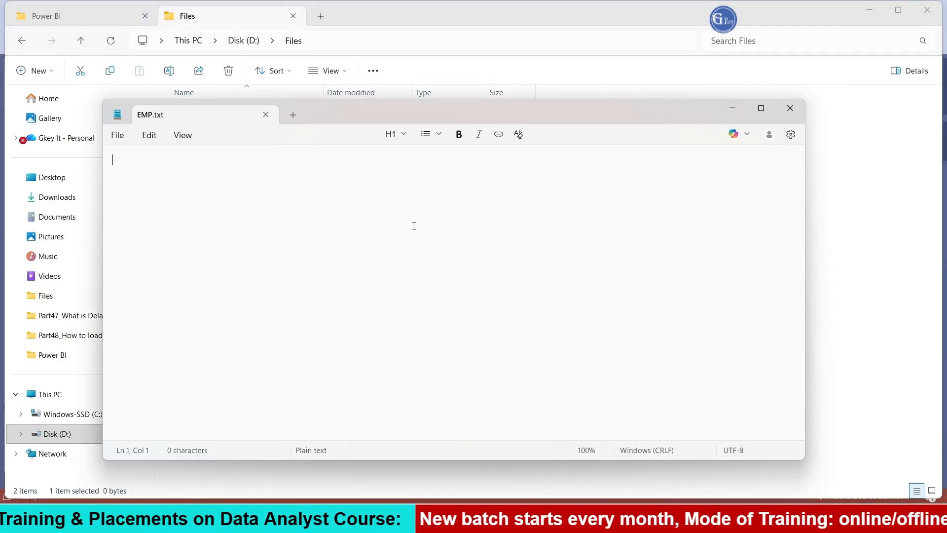
{"action": "left_click", "coordinate": [790, 108]}
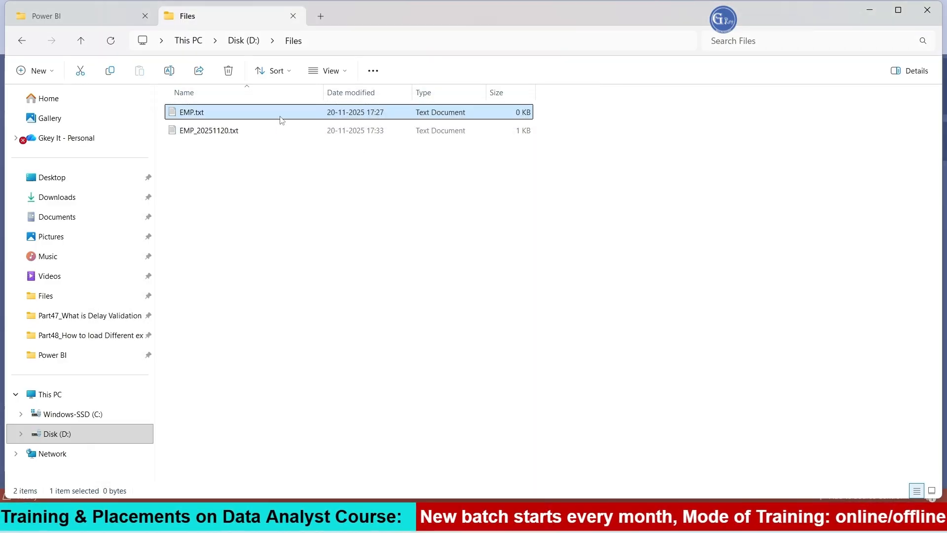
Step: Open EMP_20251120.txt, examine its header and employee rows, and close it
{"action": "left_click", "coordinate": [221, 134]}
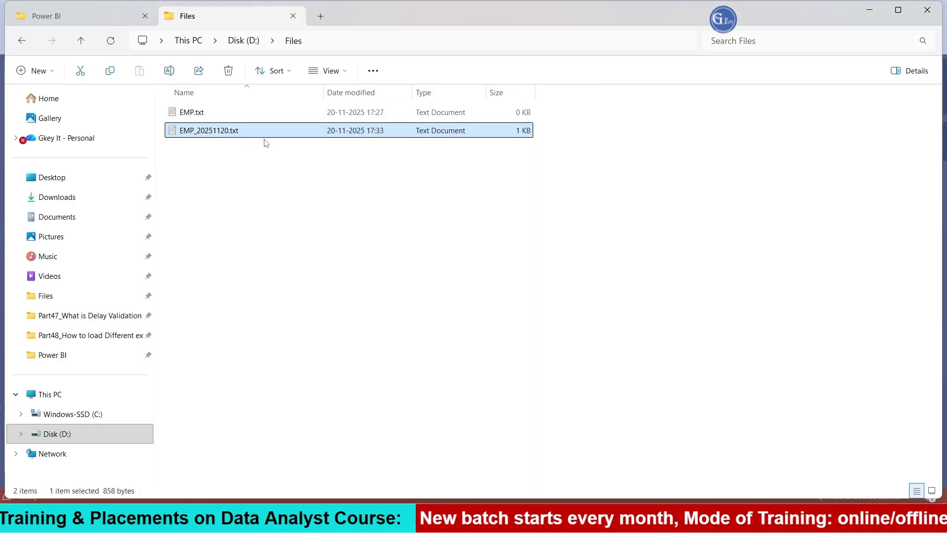
{"action": "double_click", "coordinate": [219, 134]}
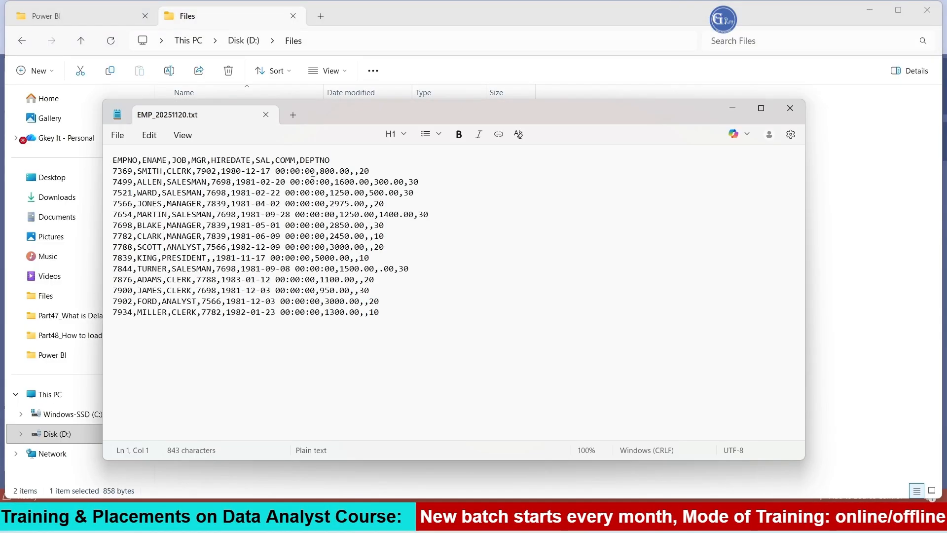
{"action": "left_click_drag", "start_coordinate": [347, 161], "coordinate": [113, 161]}
{"action": "left_click_drag", "start_coordinate": [380, 313], "coordinate": [112, 181]}
{"action": "left_click", "coordinate": [790, 116]}
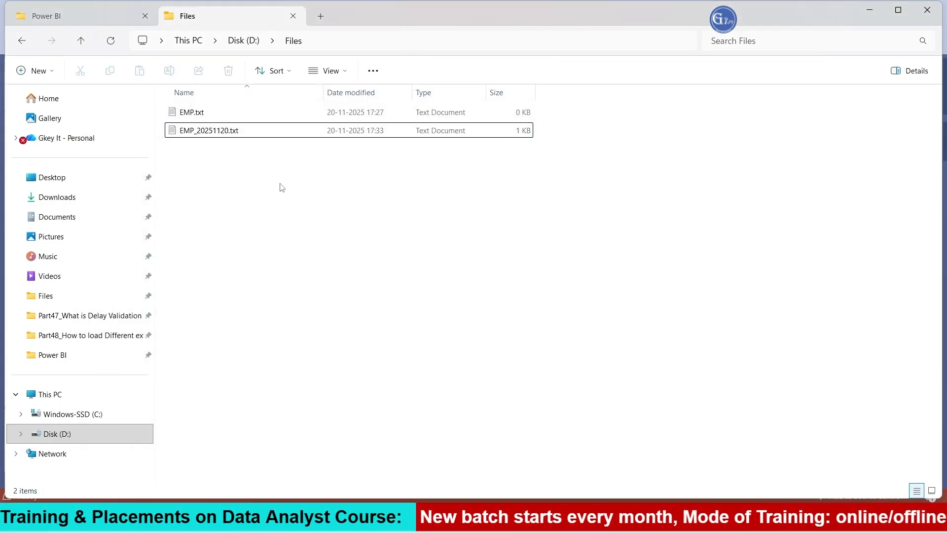
{"action": "left_click", "coordinate": [225, 133]}
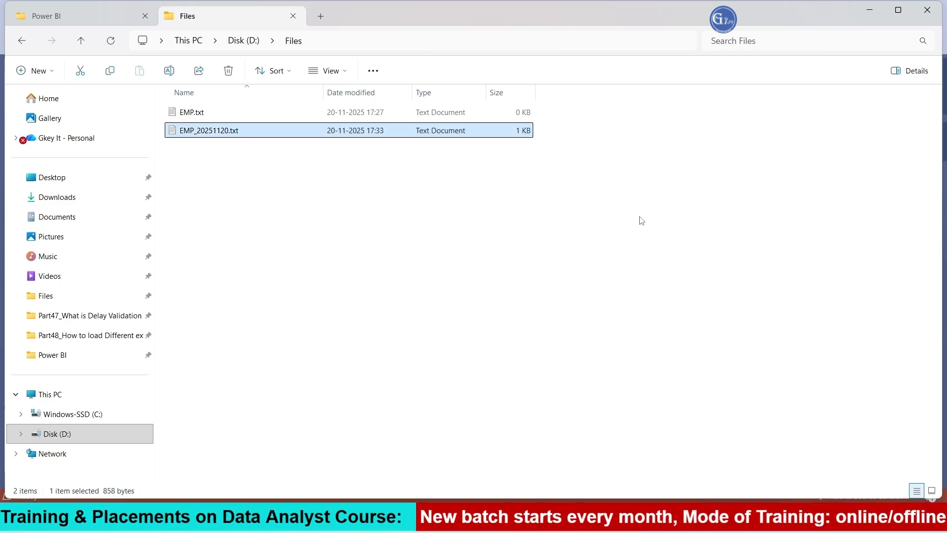
Step: Return to Visual Studio, stop debugging the package and close the Output window
{"action": "left_click", "coordinate": [631, 519]}
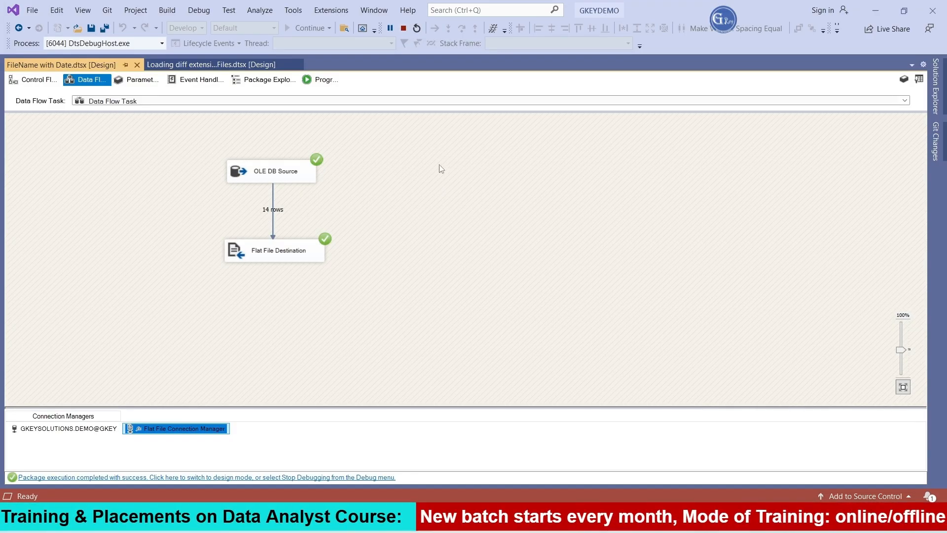
{"action": "left_click", "coordinate": [402, 33]}
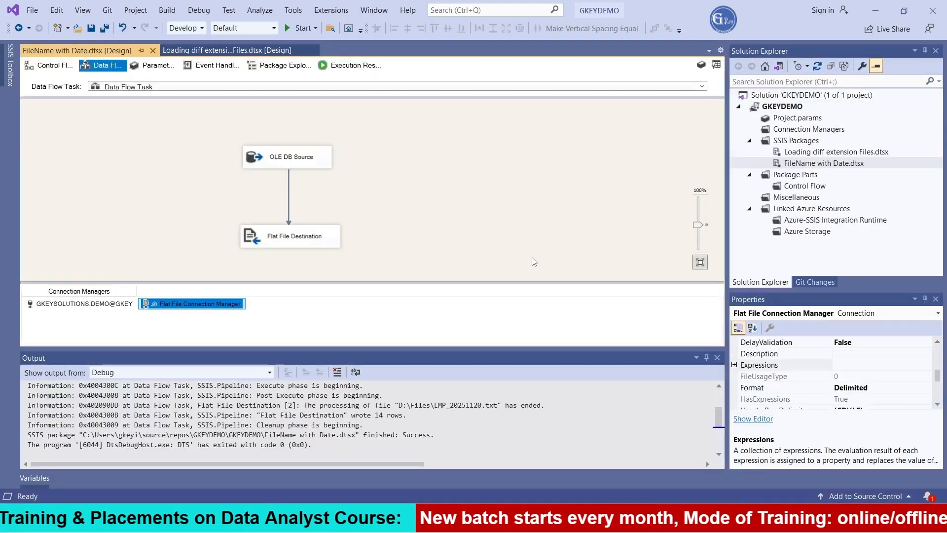
{"action": "left_click", "coordinate": [717, 357]}
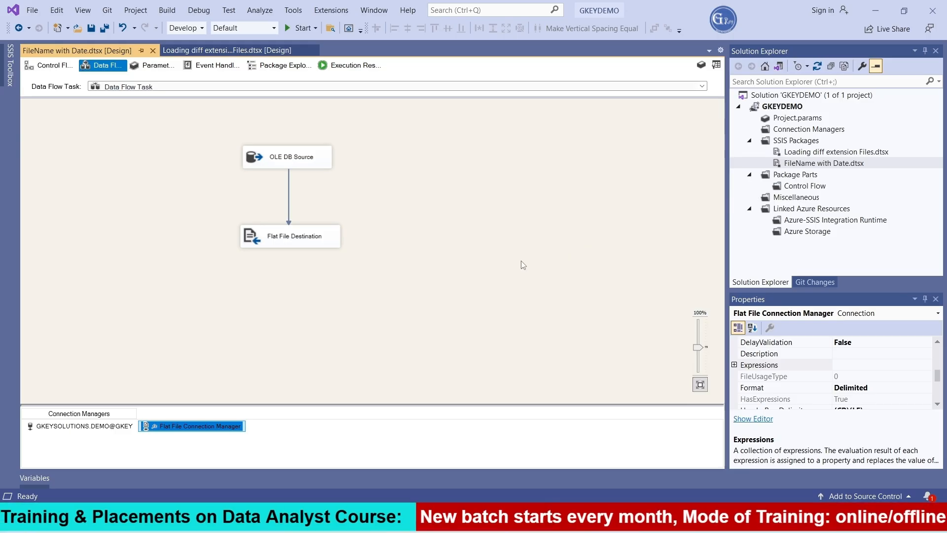